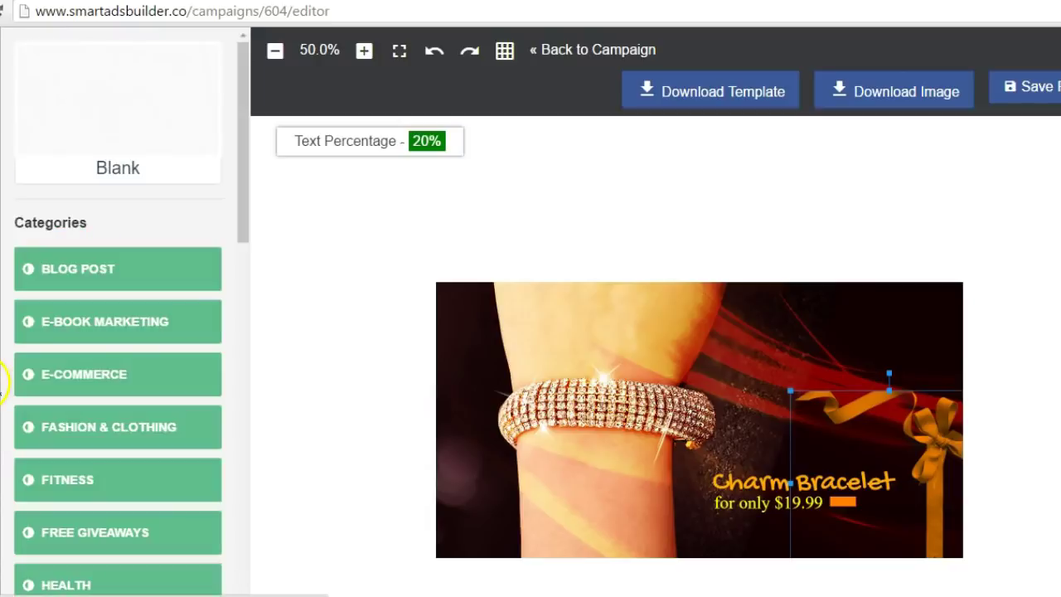
Browse the E-COMMERCE ad templates and the Basic Shapes clipart.
{"action": "left_click_drag", "start_coordinate": [239, 201], "coordinate": [244, 232]}
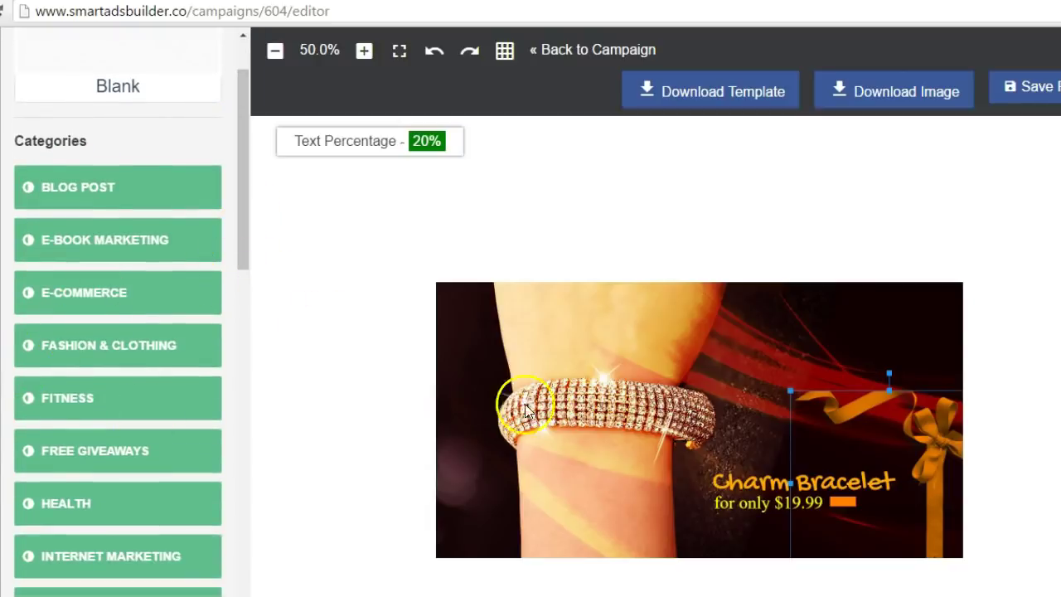
{"action": "left_click", "coordinate": [80, 297]}
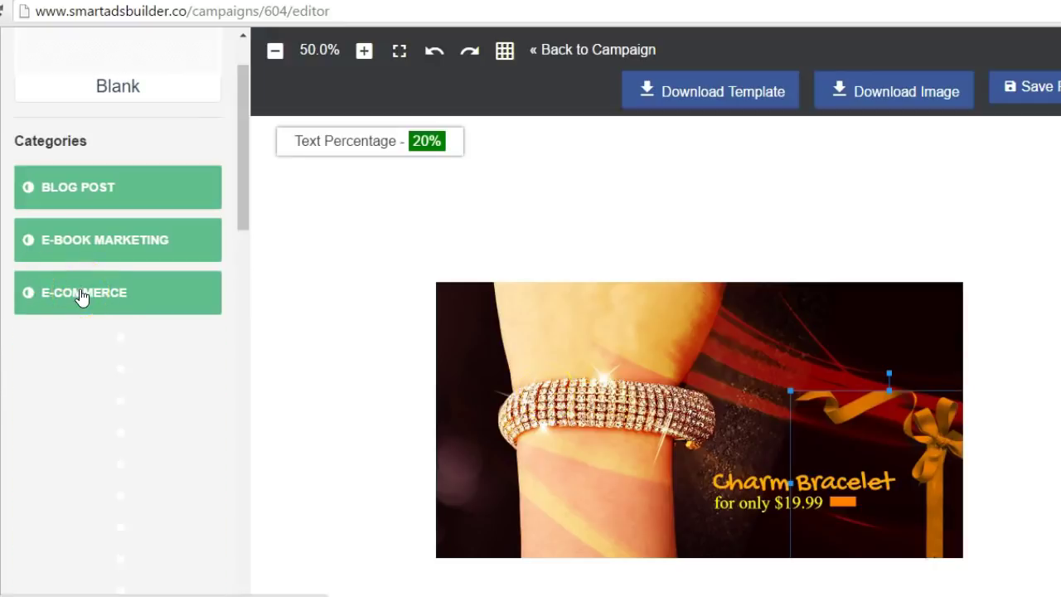
{"action": "scroll", "coordinate": [162, 398], "scroll_direction": "down", "scroll_amount": 2}
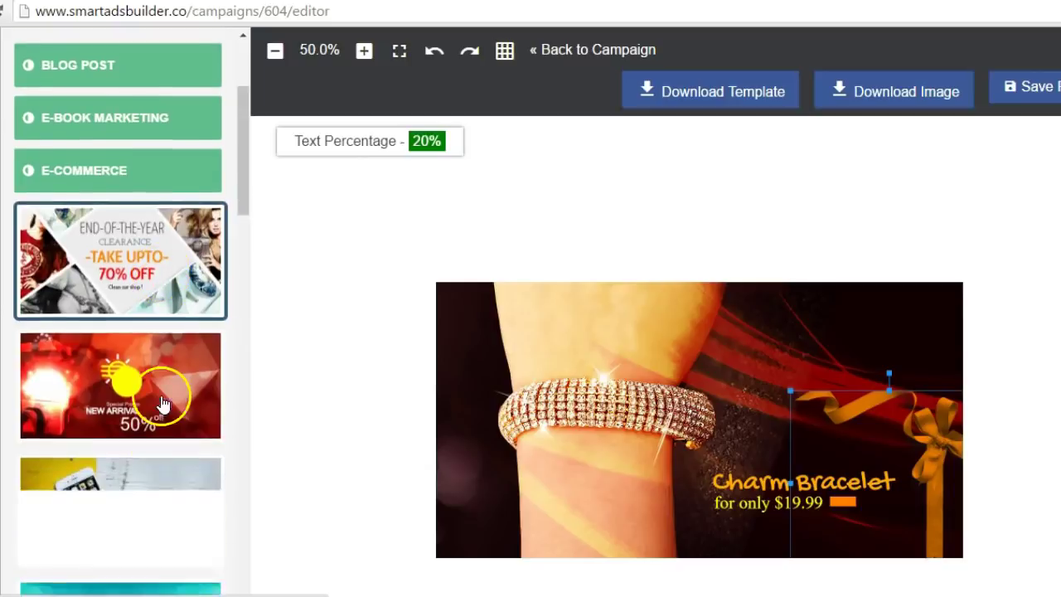
{"action": "scroll", "coordinate": [148, 431], "scroll_direction": "down", "scroll_amount": 2}
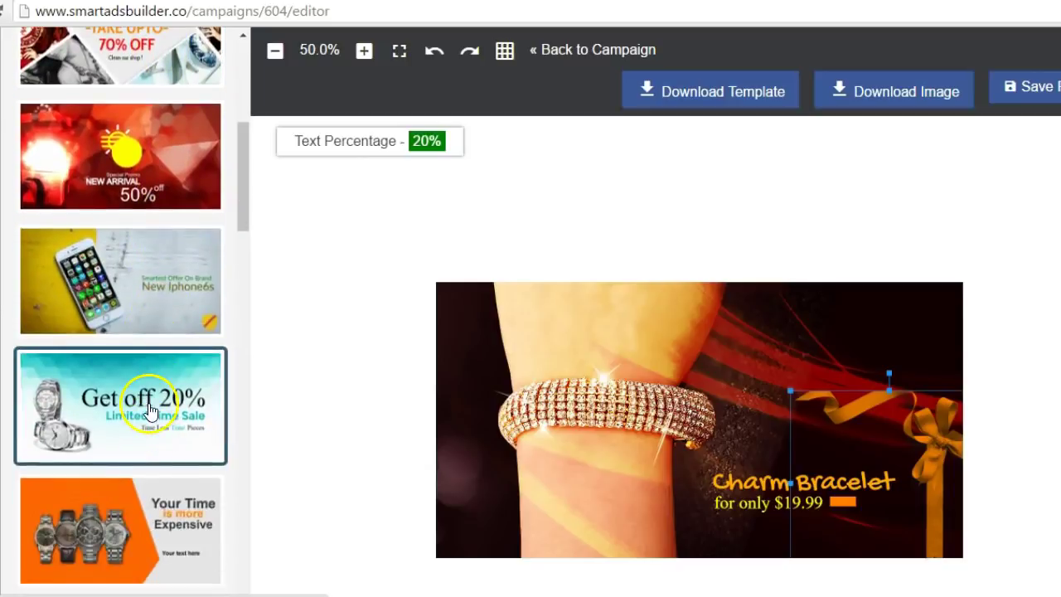
{"action": "scroll", "coordinate": [149, 415], "scroll_direction": "up", "scroll_amount": 1}
{"action": "scroll", "coordinate": [149, 410], "scroll_direction": "up", "scroll_amount": 1}
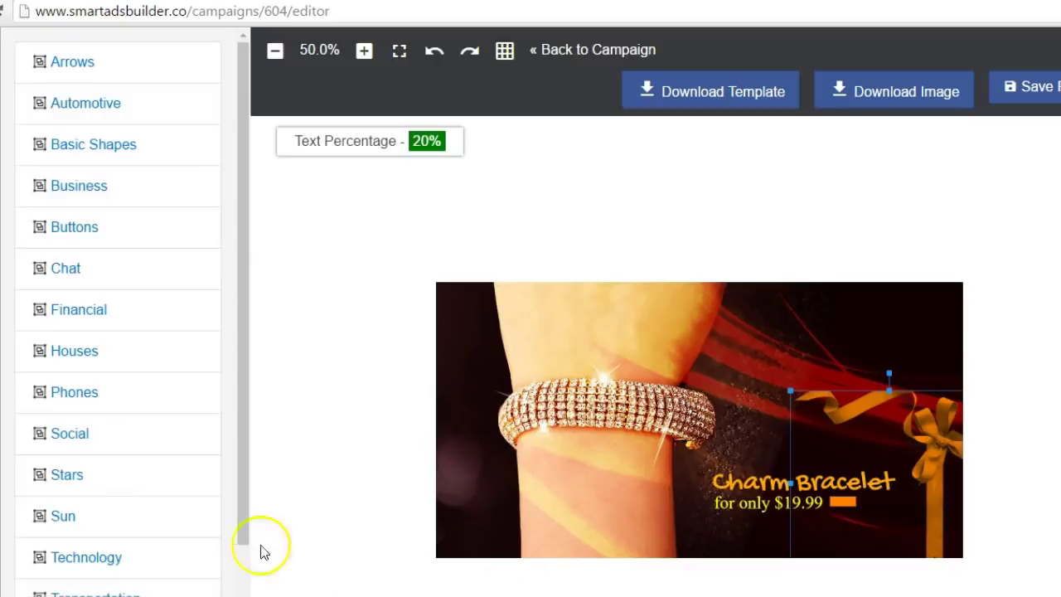
{"action": "left_click", "coordinate": [93, 144]}
Change the ad's price line from $19.99 to 'for only $14.99'.
{"action": "left_click", "coordinate": [527, 468]}
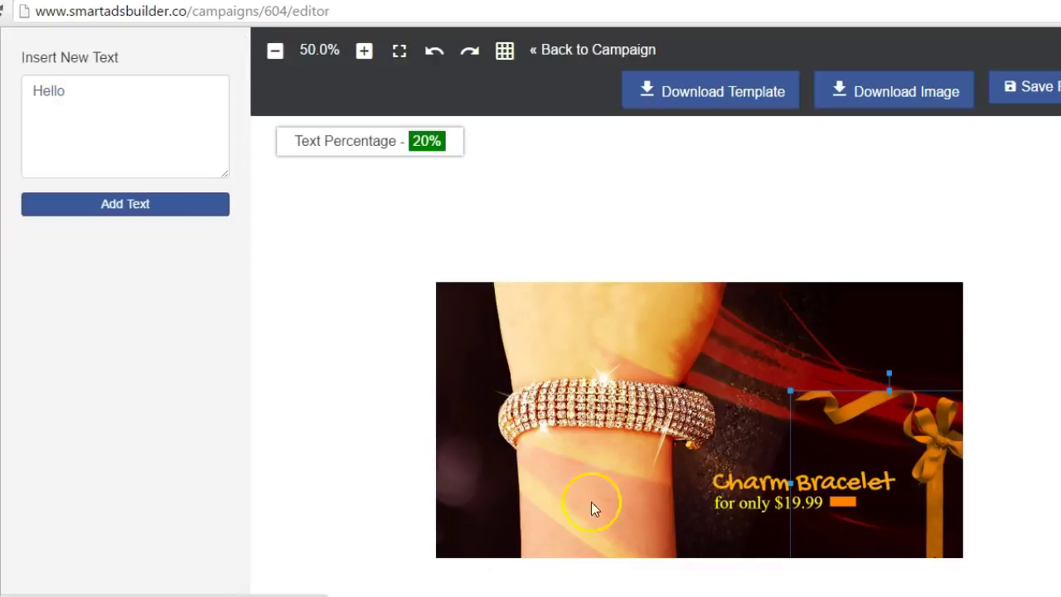
{"action": "left_click", "coordinate": [758, 481]}
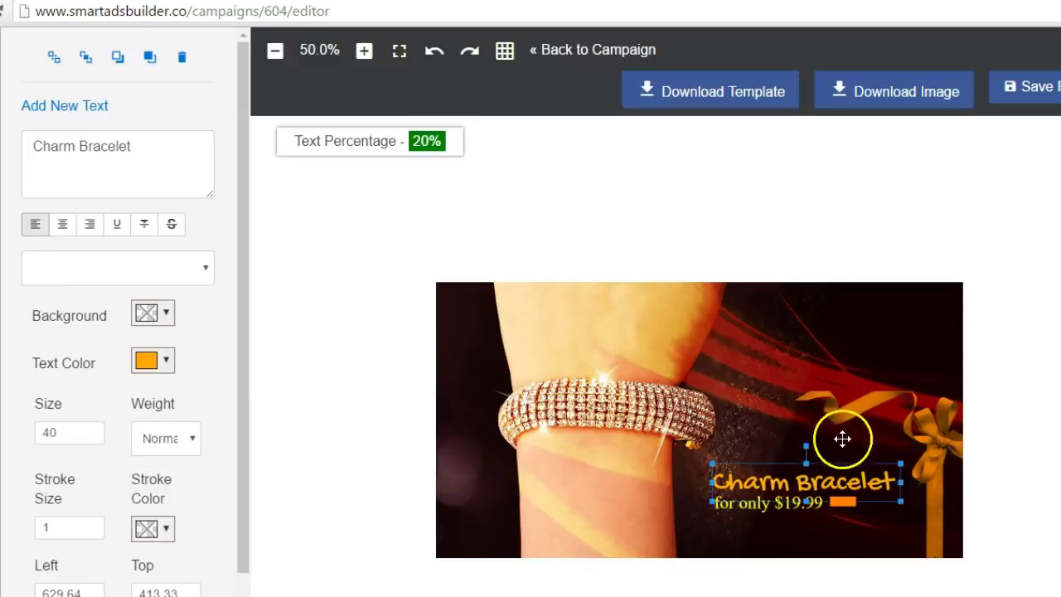
{"action": "left_click", "coordinate": [800, 507]}
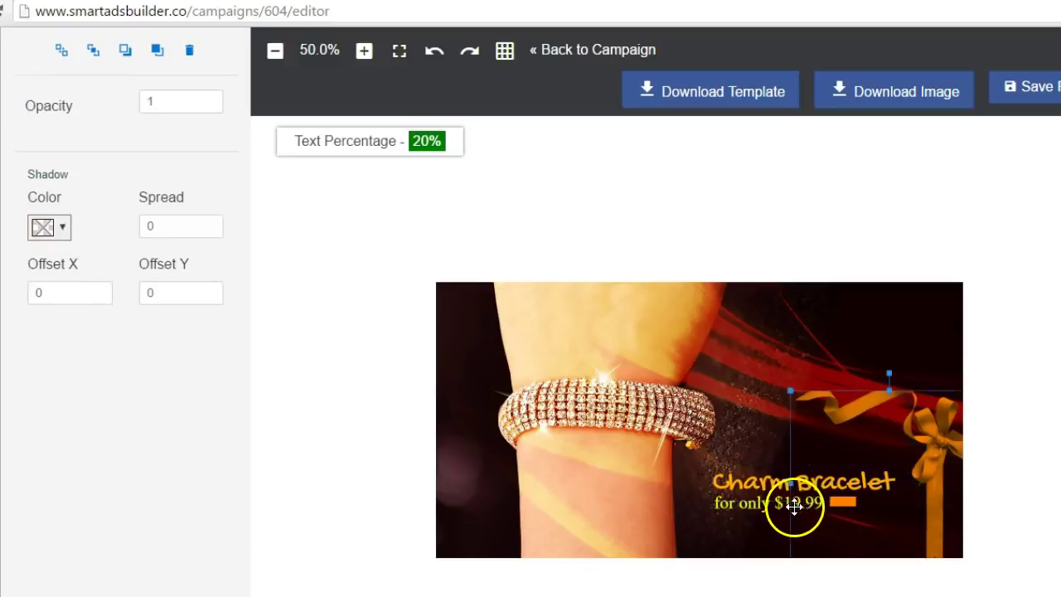
{"action": "left_click", "coordinate": [739, 503]}
{"action": "left_click", "coordinate": [141, 158]}
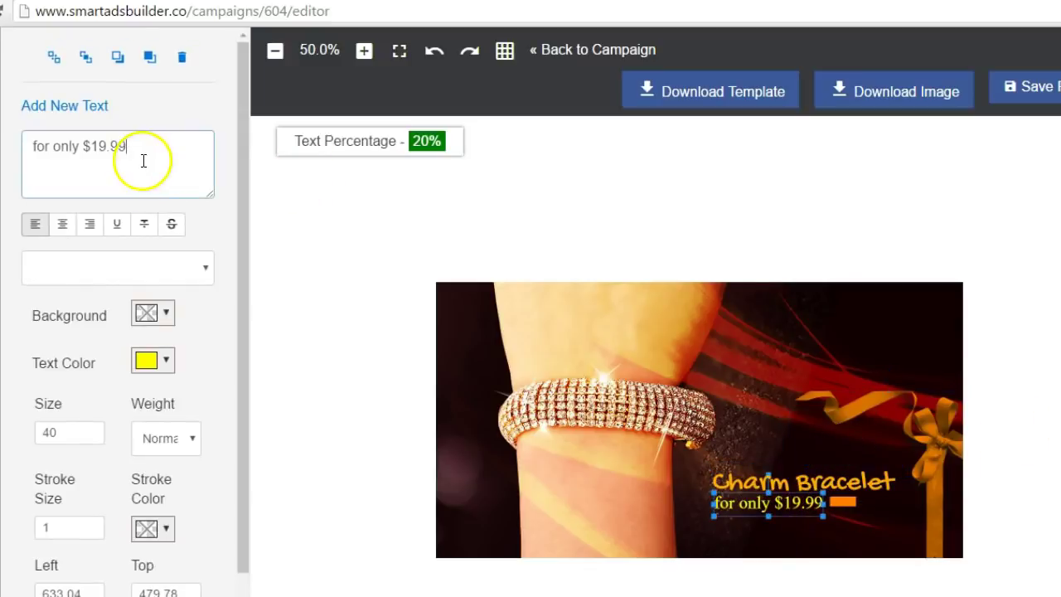
{"action": "key", "text": "BackSpace"}
{"action": "key", "text": "BackSpace"}
{"action": "key", "text": "BackSpace"}
{"action": "key", "text": "BackSpace"}
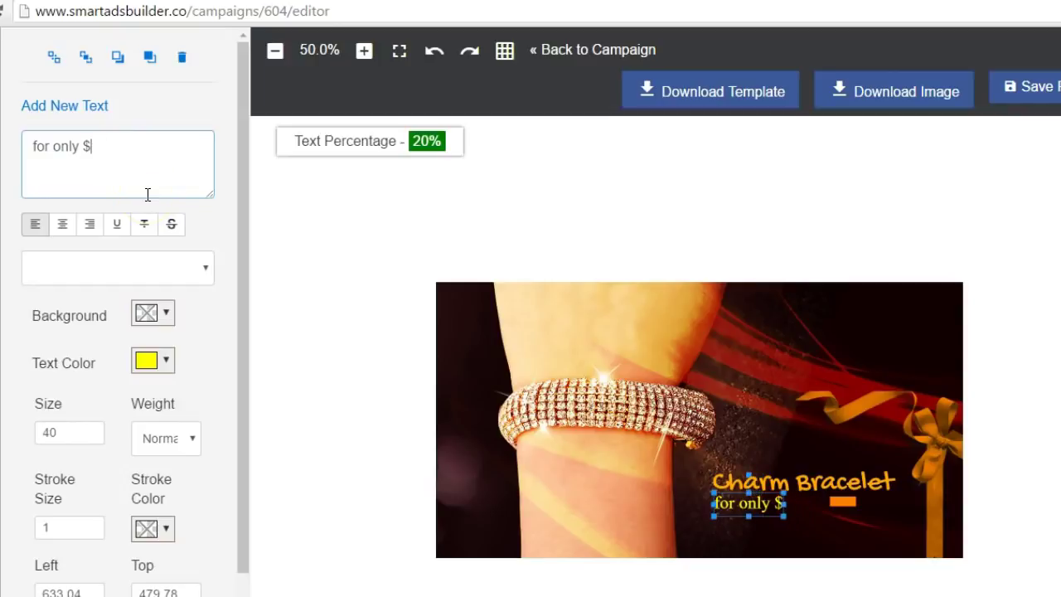
{"action": "type", "text": "14.99"}
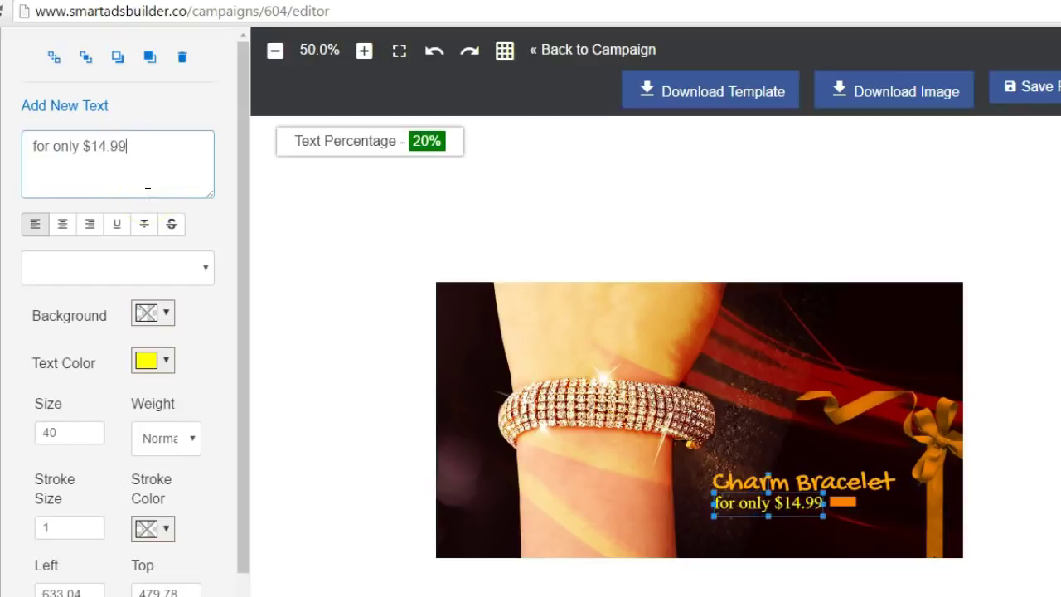
{"action": "left_click", "coordinate": [444, 236]}
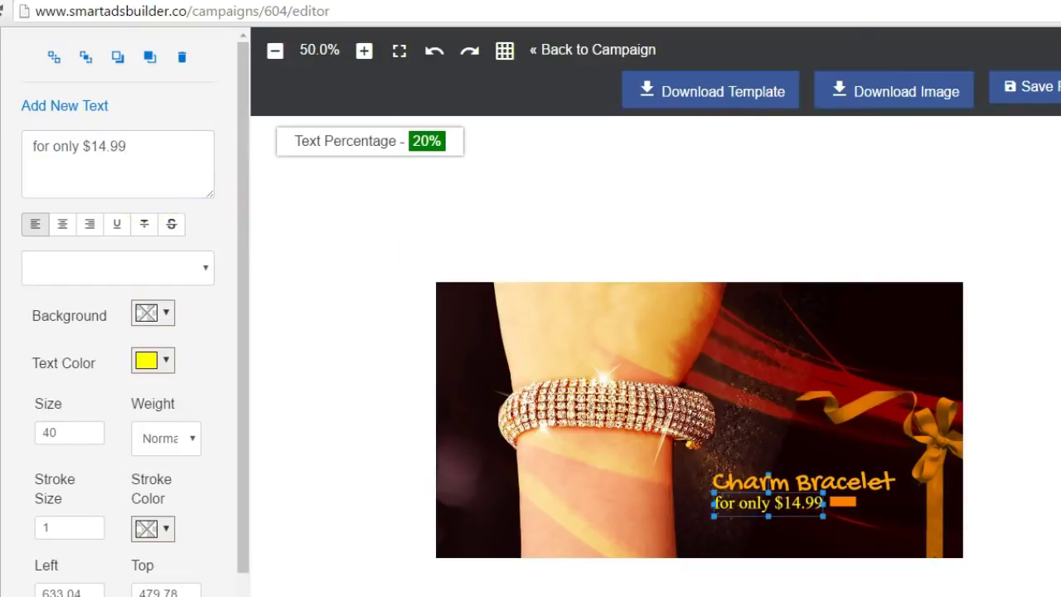
Save the ad project and return to the test campaign page.
{"action": "left_click", "coordinate": [1047, 87]}
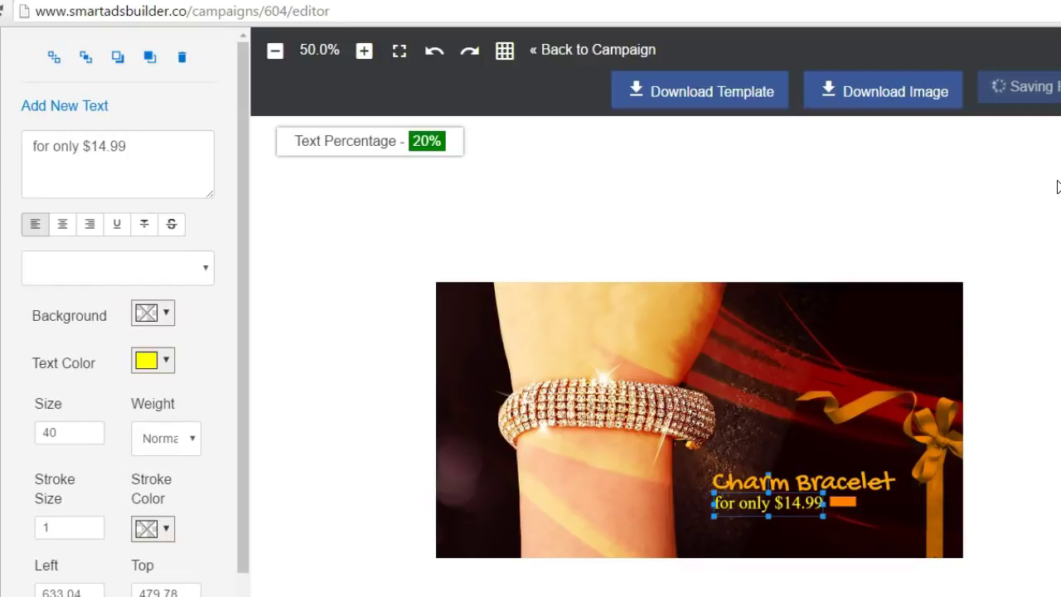
{"action": "left_click", "coordinate": [869, 105]}
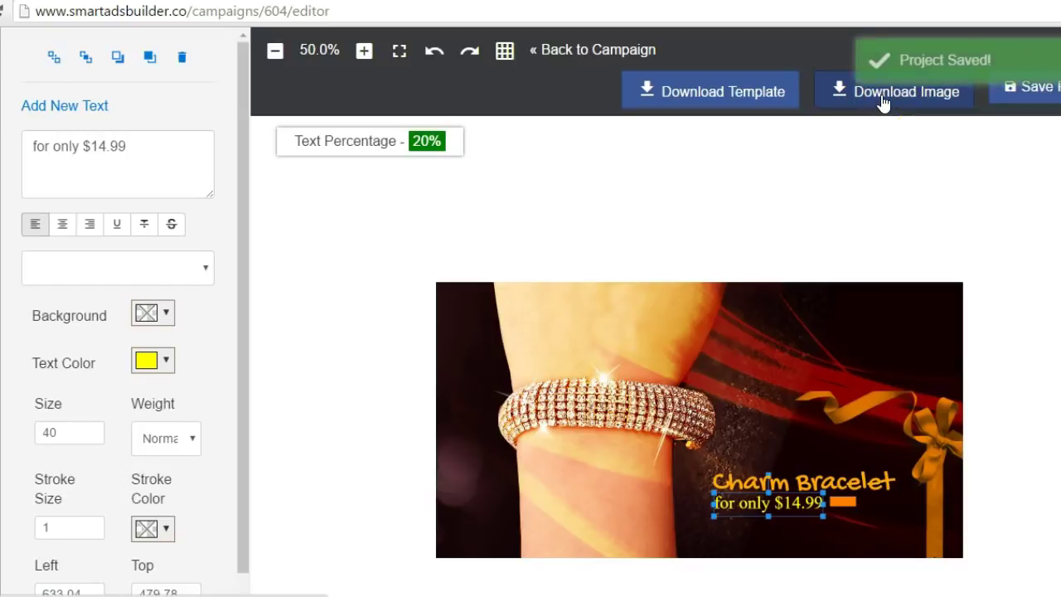
{"action": "left_click", "coordinate": [969, 58]}
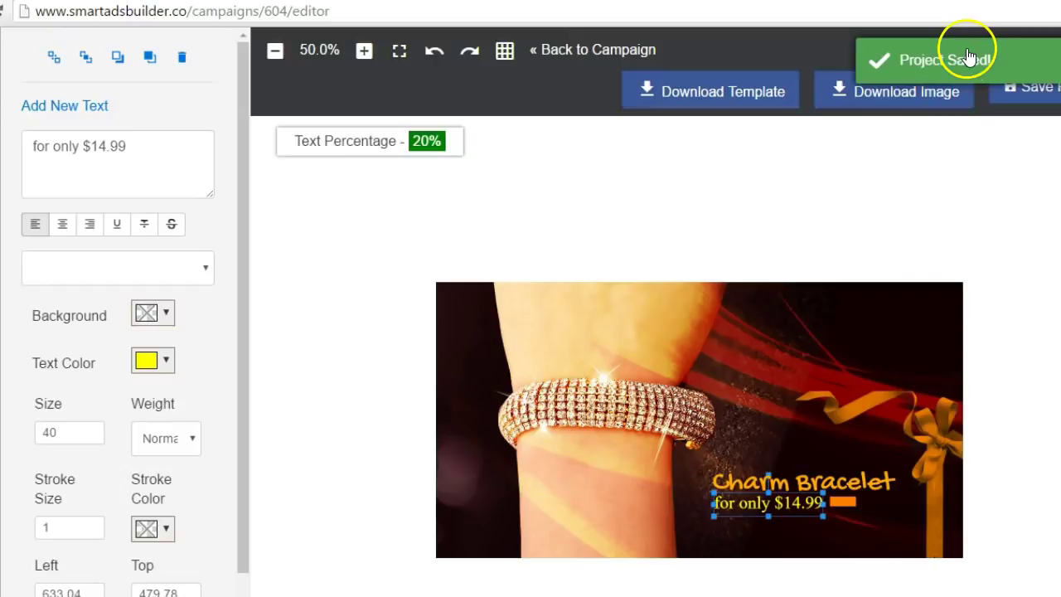
{"action": "left_click", "coordinate": [591, 52]}
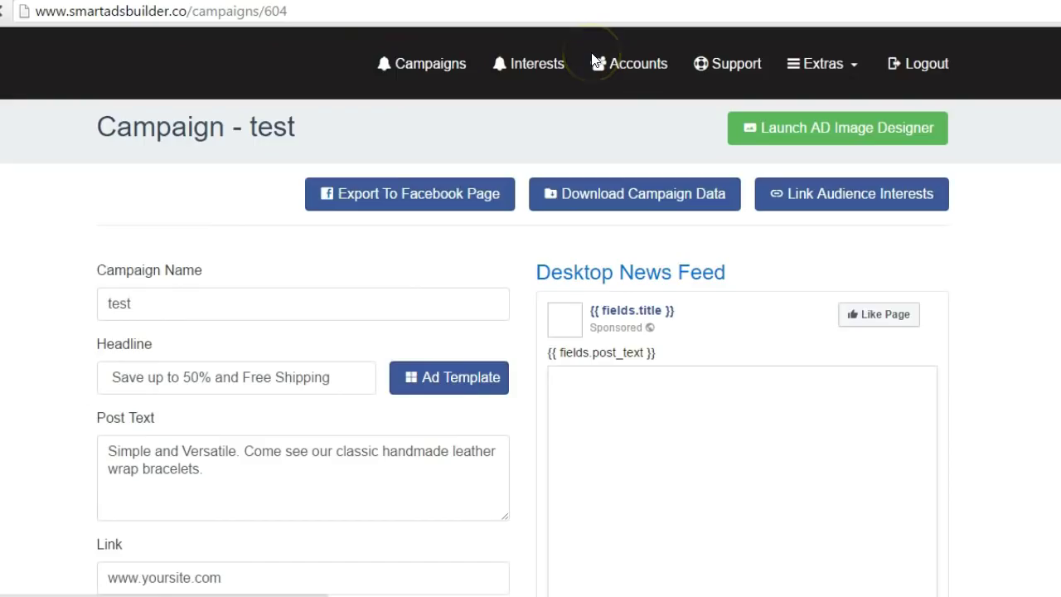
Review the $14.99 bracelet ad in the Desktop News Feed preview, then go to Interests.
{"action": "left_click", "coordinate": [603, 133]}
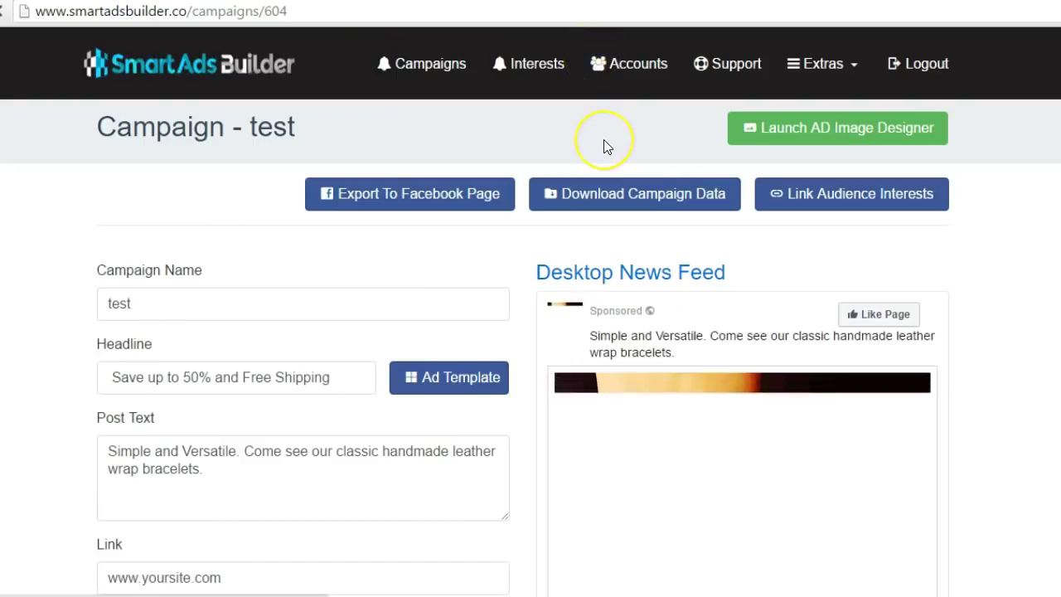
{"action": "left_click", "coordinate": [718, 365]}
{"action": "scroll", "coordinate": [718, 357], "scroll_direction": "down", "scroll_amount": 1}
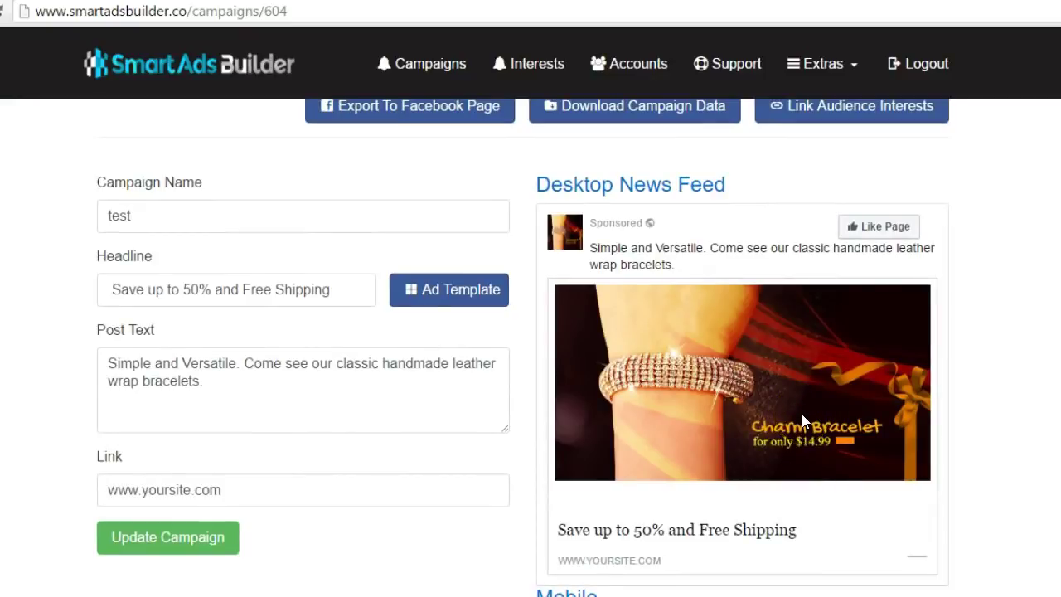
{"action": "scroll", "coordinate": [858, 415], "scroll_direction": "up", "scroll_amount": 1}
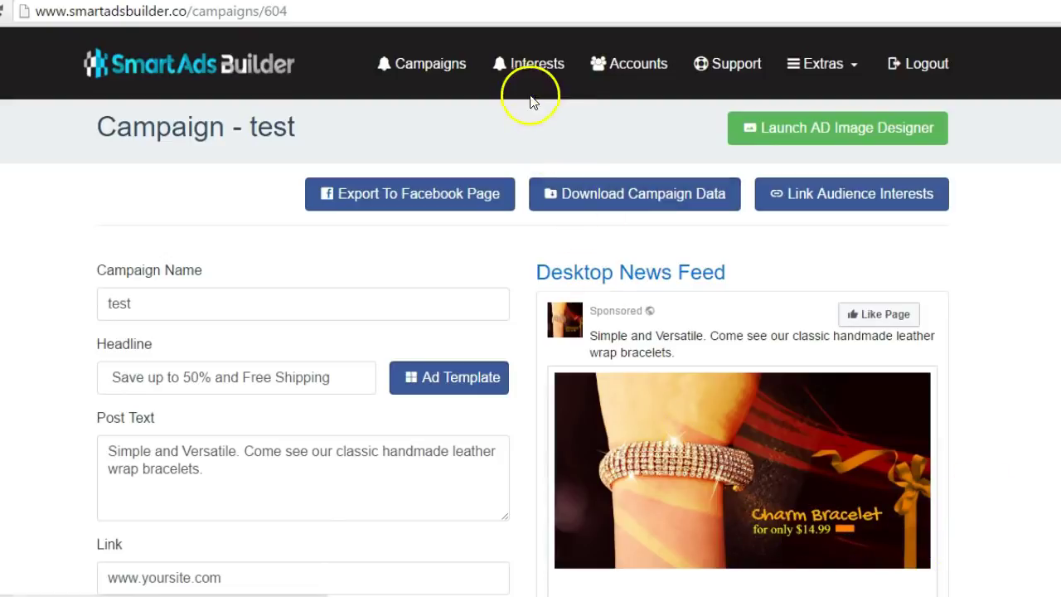
{"action": "left_click", "coordinate": [530, 68]}
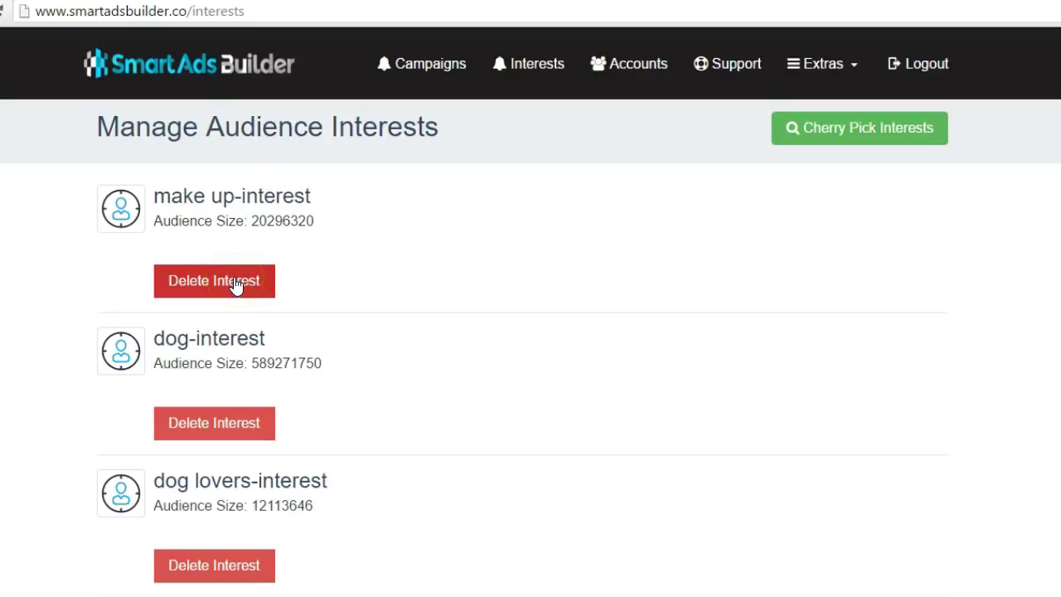
Search the interests picker for 'bracelets' with scope Interests and limit 100.
{"action": "left_click", "coordinate": [353, 193]}
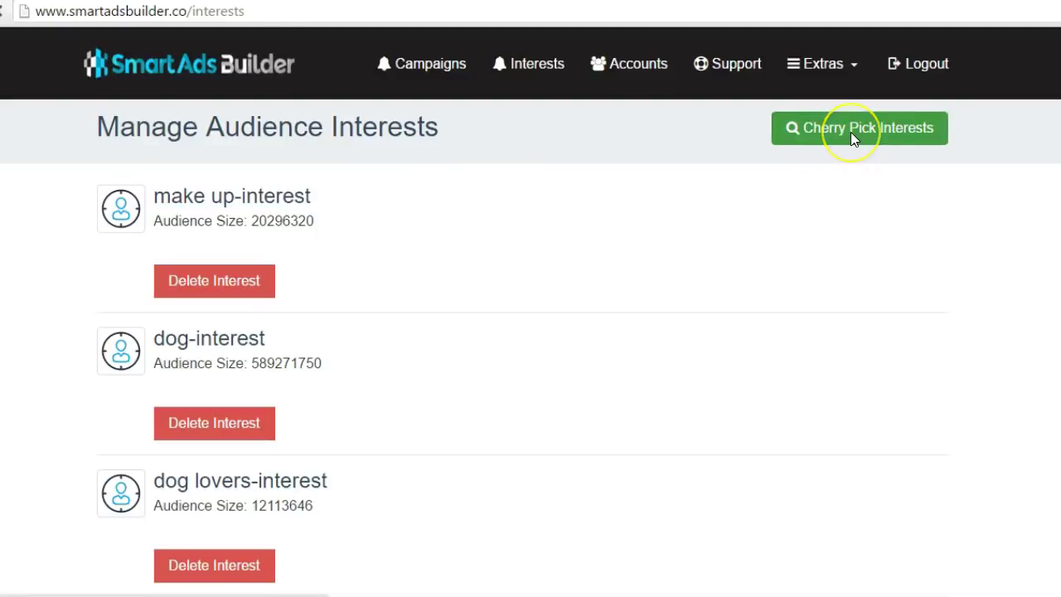
{"action": "left_click", "coordinate": [227, 216]}
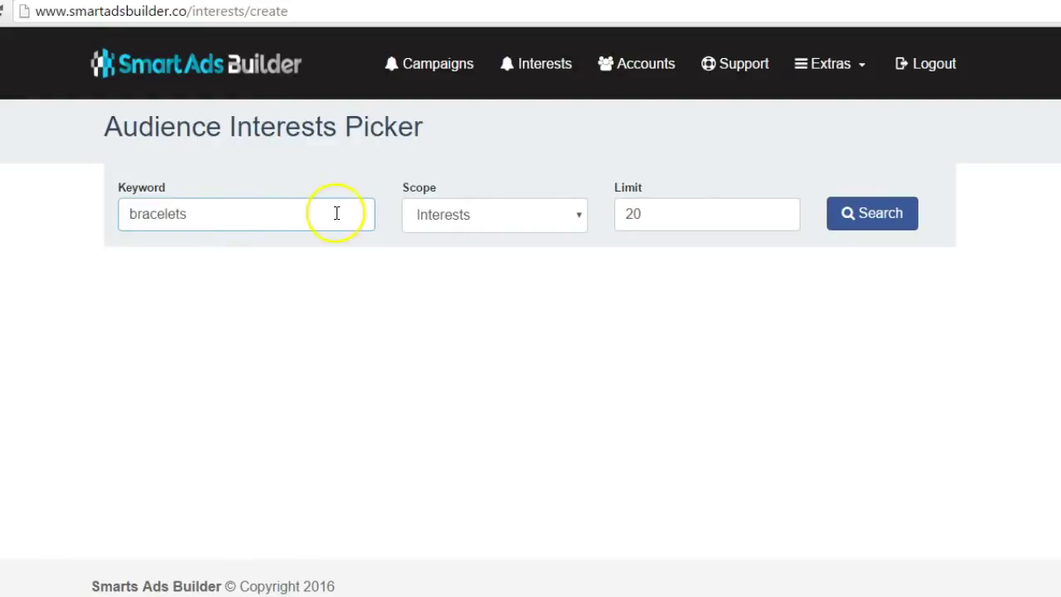
{"action": "left_click", "coordinate": [440, 214]}
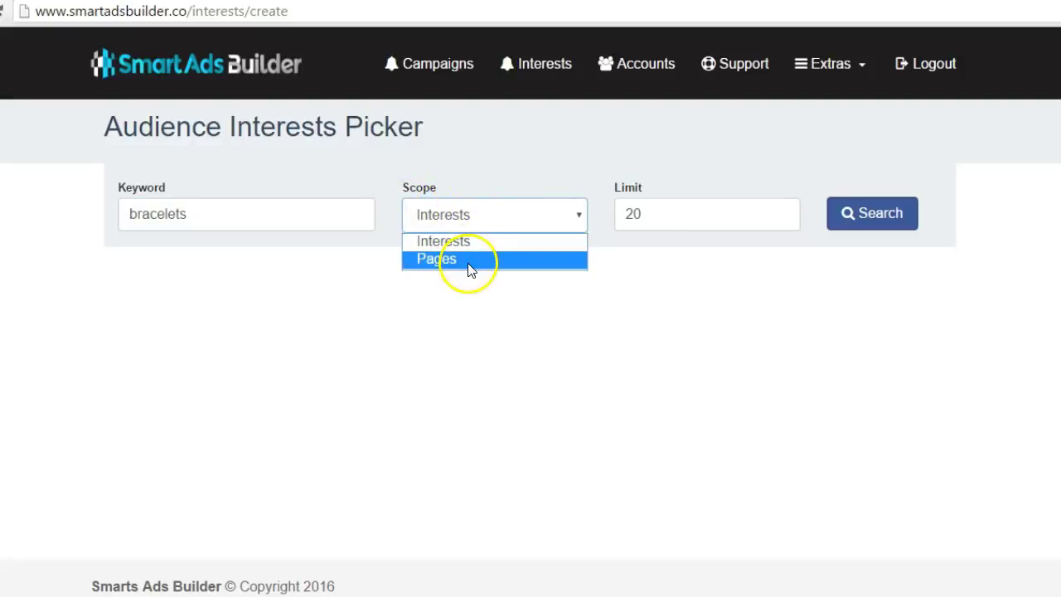
{"action": "left_click", "coordinate": [237, 213]}
{"action": "left_click", "coordinate": [457, 217]}
{"action": "left_click", "coordinate": [456, 217]}
{"action": "left_click", "coordinate": [644, 213]}
{"action": "left_click_drag", "start_coordinate": [645, 213], "coordinate": [621, 217]}
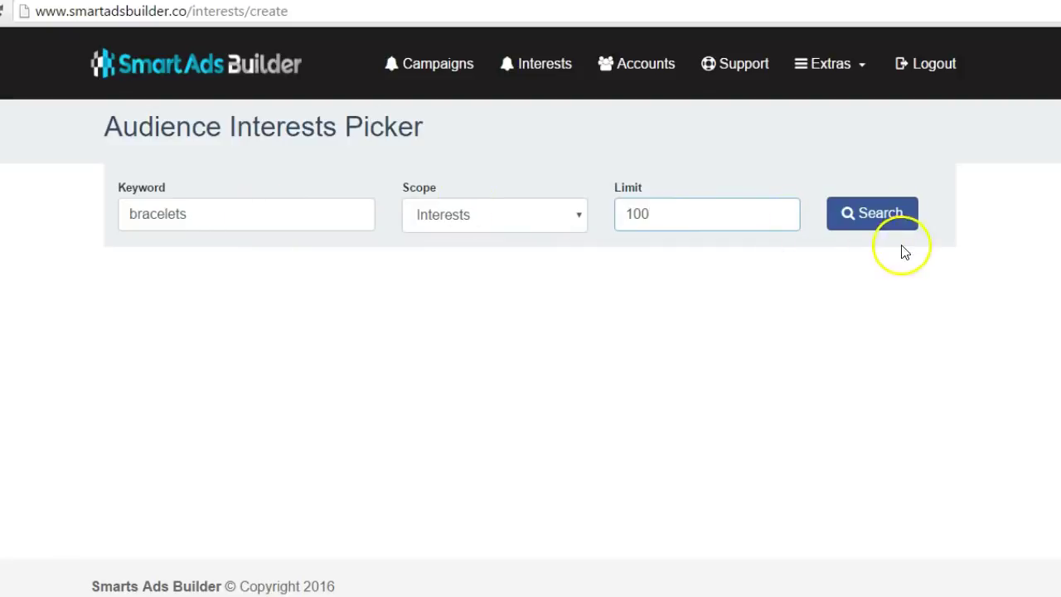
{"action": "left_click", "coordinate": [870, 218]}
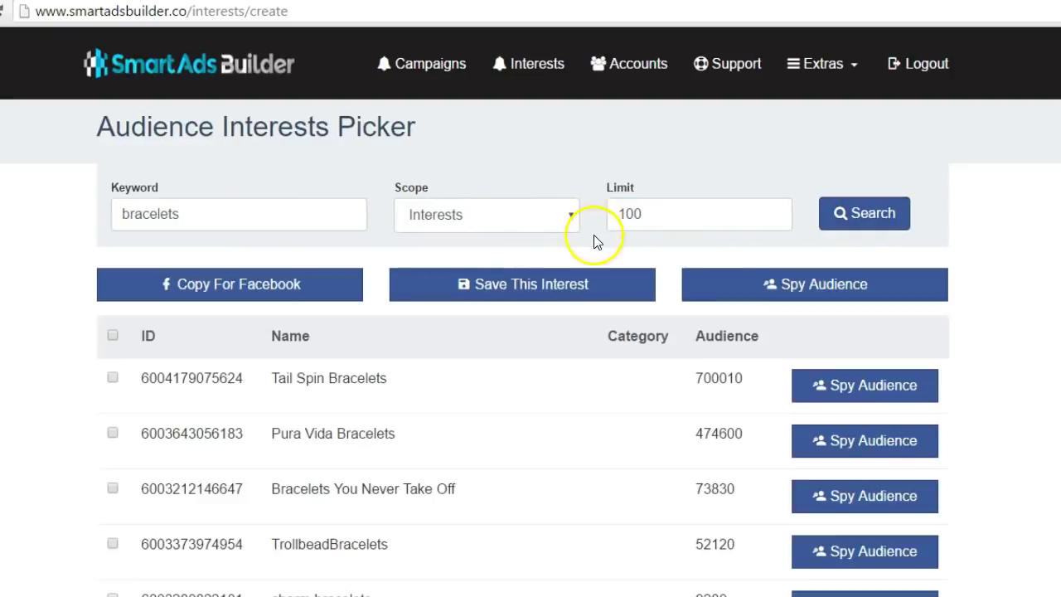
Scroll the bracelets results and spy on the charm bracelets interest's Facebook posts.
{"action": "scroll", "coordinate": [609, 250], "scroll_direction": "down", "scroll_amount": 1}
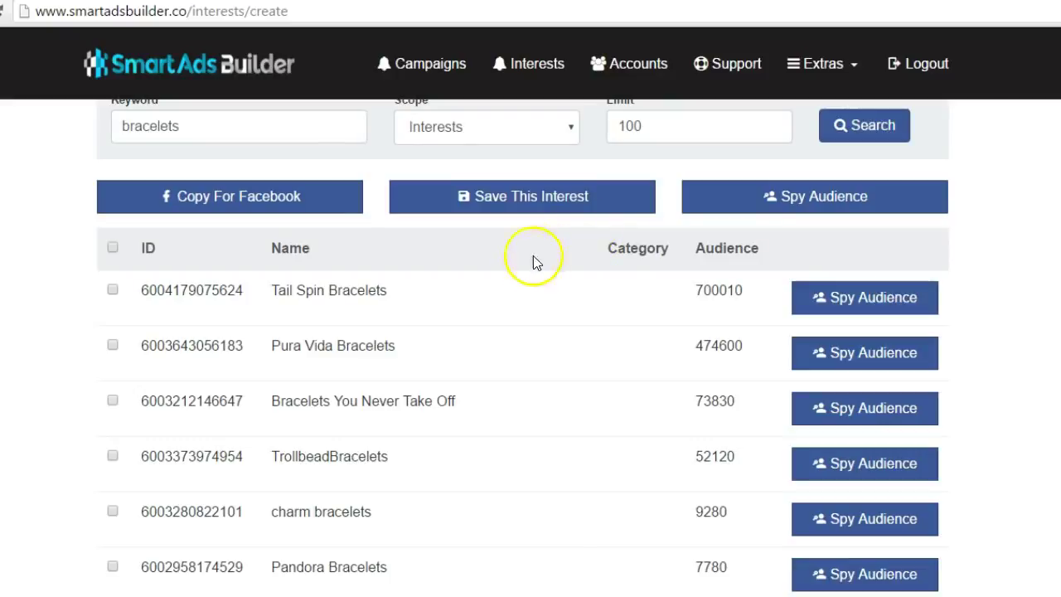
{"action": "scroll", "coordinate": [526, 289], "scroll_direction": "down", "scroll_amount": 6}
{"action": "scroll", "coordinate": [526, 291], "scroll_direction": "down", "scroll_amount": 6}
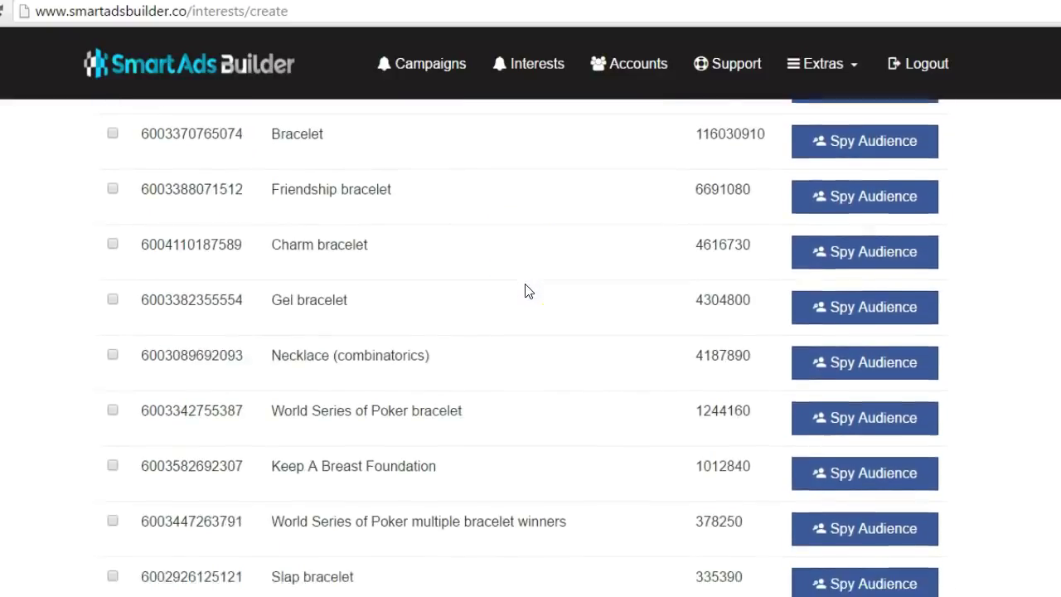
{"action": "scroll", "coordinate": [525, 290], "scroll_direction": "down", "scroll_amount": 2}
{"action": "scroll", "coordinate": [526, 290], "scroll_direction": "up", "scroll_amount": 9}
{"action": "scroll", "coordinate": [526, 291], "scroll_direction": "up", "scroll_amount": 7}
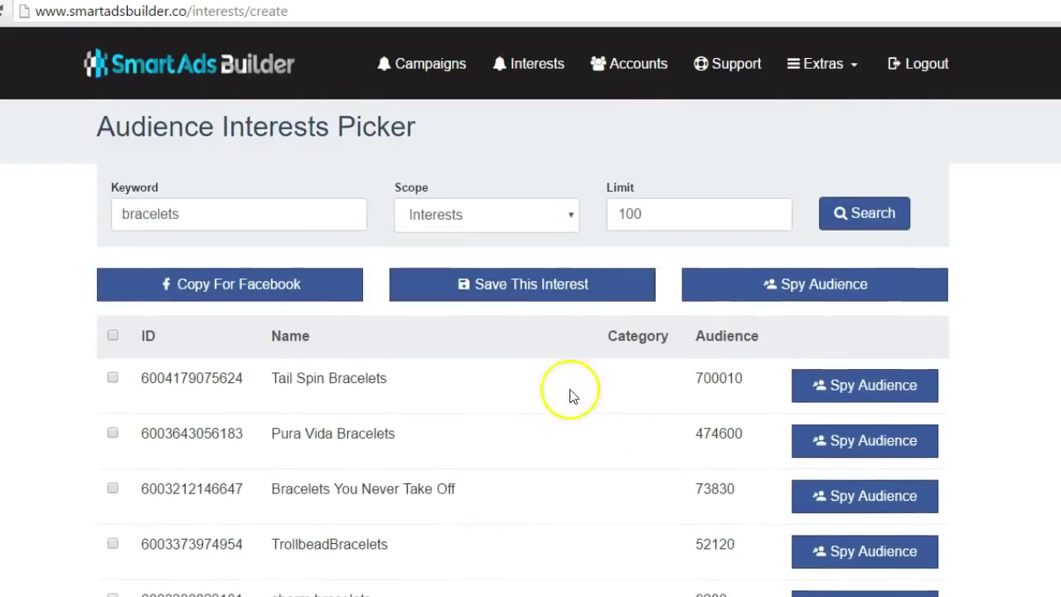
{"action": "scroll", "coordinate": [515, 405], "scroll_direction": "down", "scroll_amount": 3}
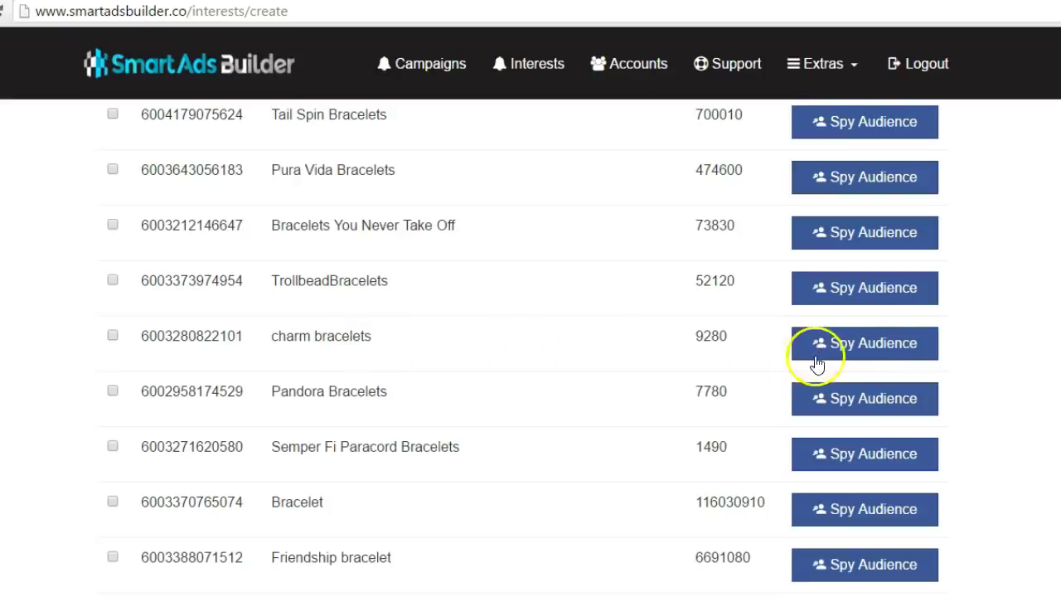
{"action": "left_click", "coordinate": [874, 343]}
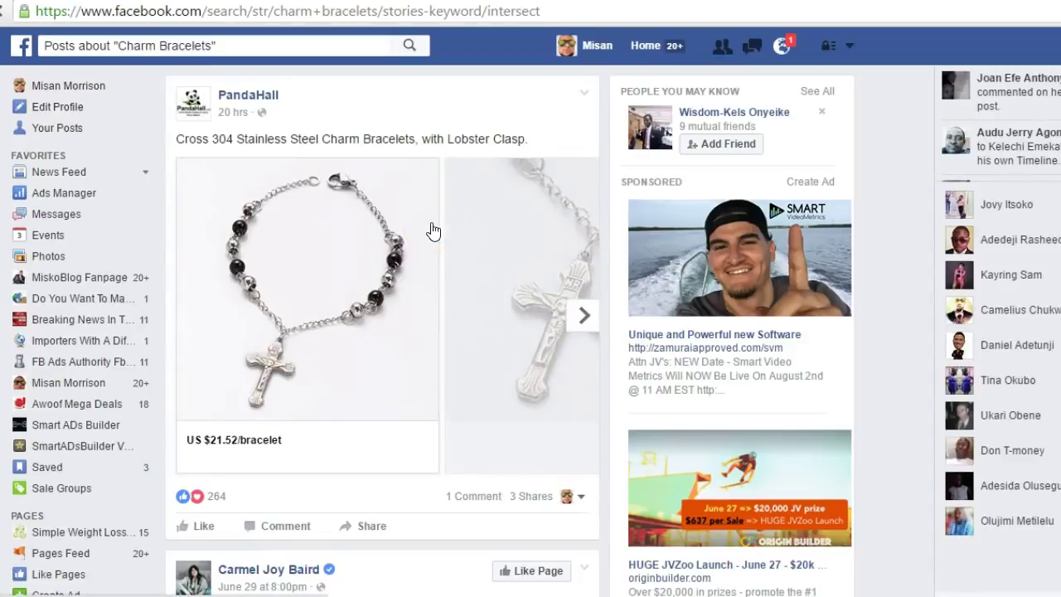
Look through the Facebook Charm Bracelets posts, then return to the bracelets interest results.
{"action": "scroll", "coordinate": [437, 283], "scroll_direction": "down", "scroll_amount": 1}
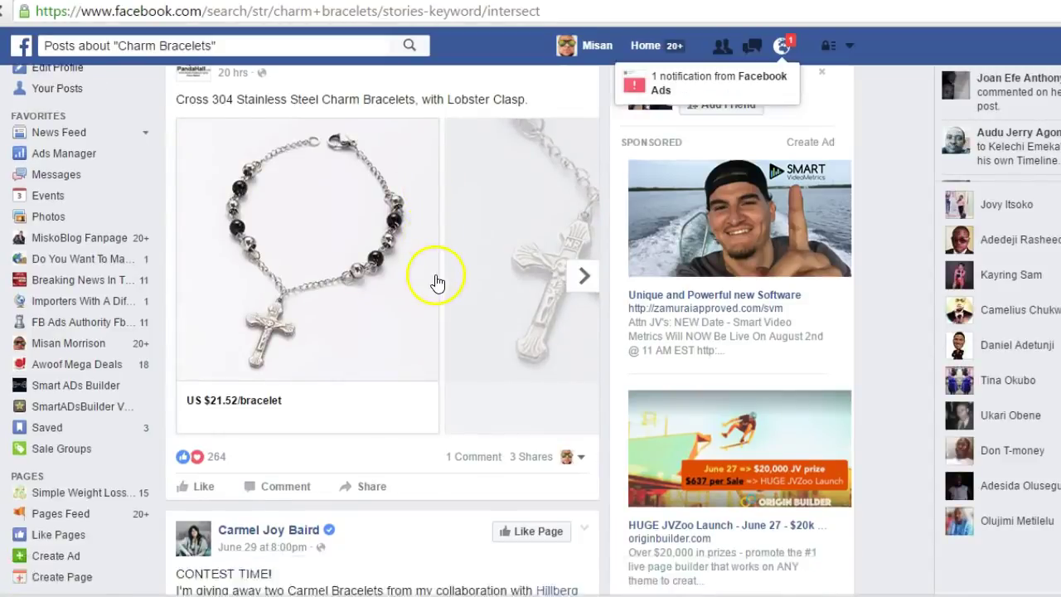
{"action": "scroll", "coordinate": [437, 283], "scroll_direction": "down", "scroll_amount": 5}
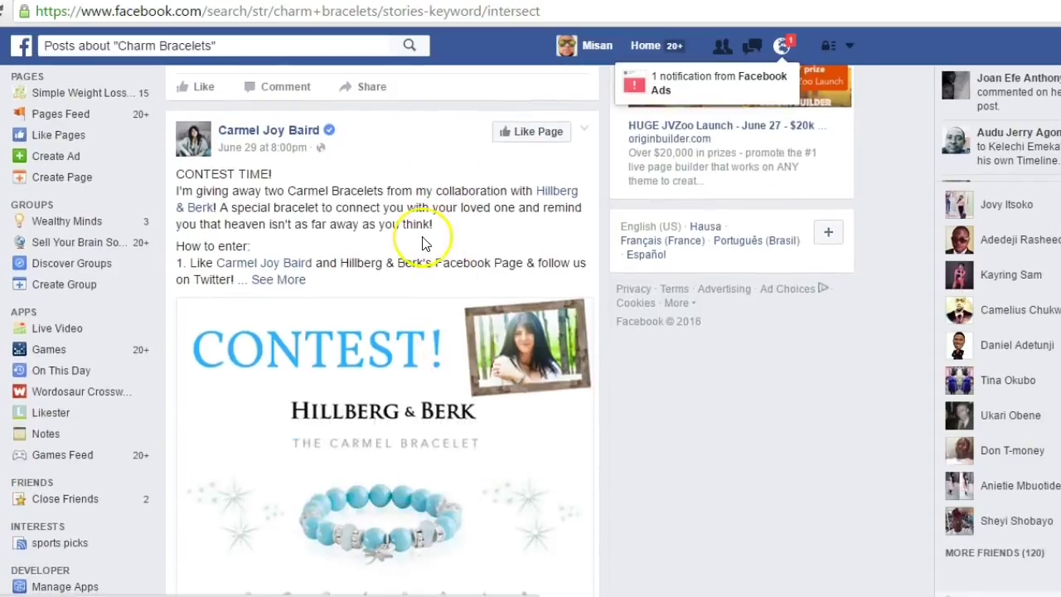
{"action": "scroll", "coordinate": [451, 307], "scroll_direction": "down", "scroll_amount": 1}
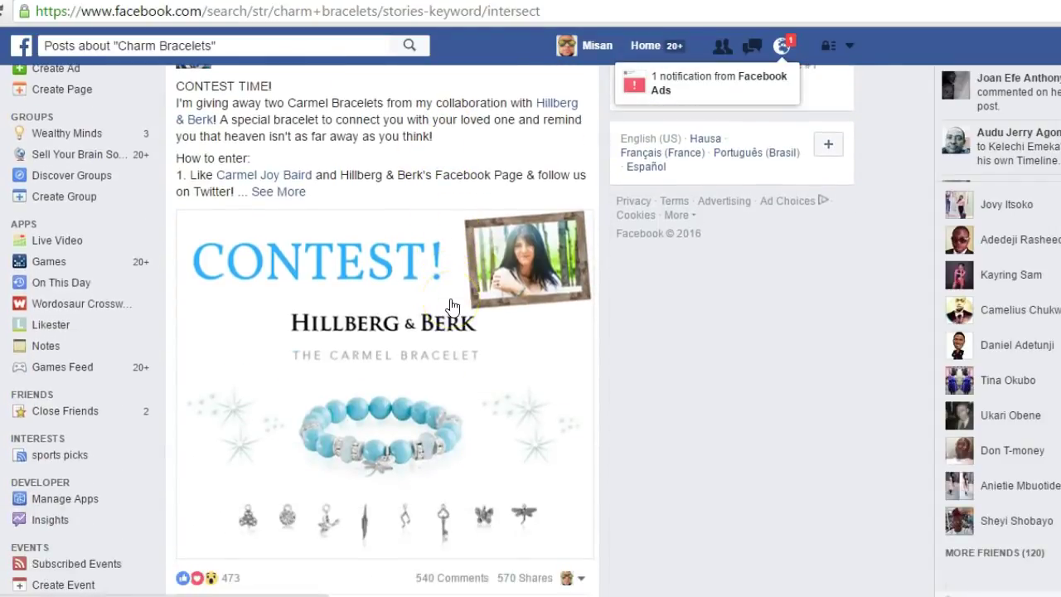
{"action": "scroll", "coordinate": [451, 306], "scroll_direction": "down", "scroll_amount": 4}
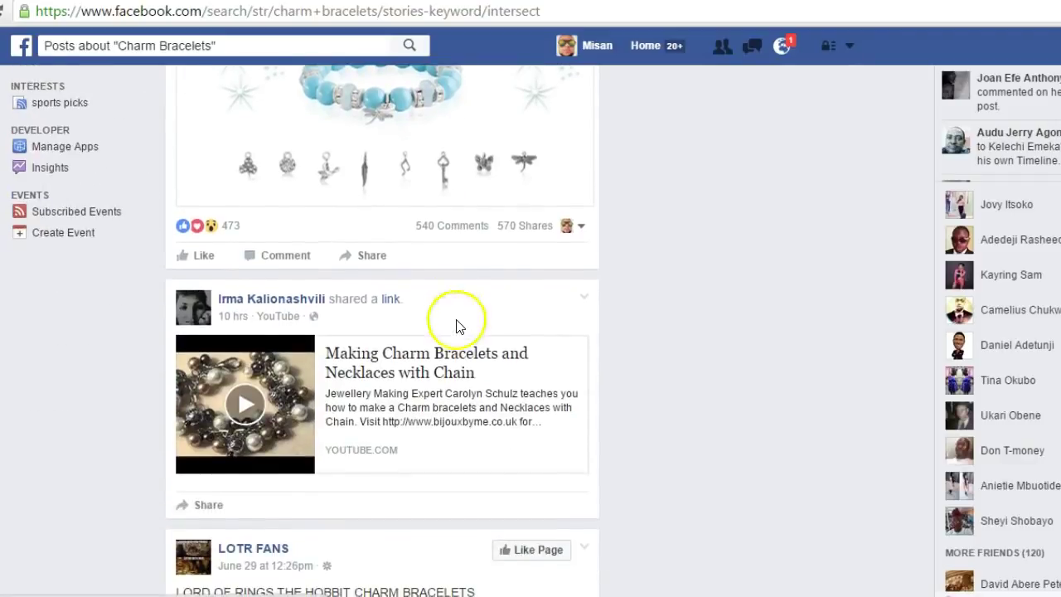
{"action": "scroll", "coordinate": [458, 315], "scroll_direction": "down", "scroll_amount": 4}
{"action": "scroll", "coordinate": [461, 325], "scroll_direction": "down", "scroll_amount": 1}
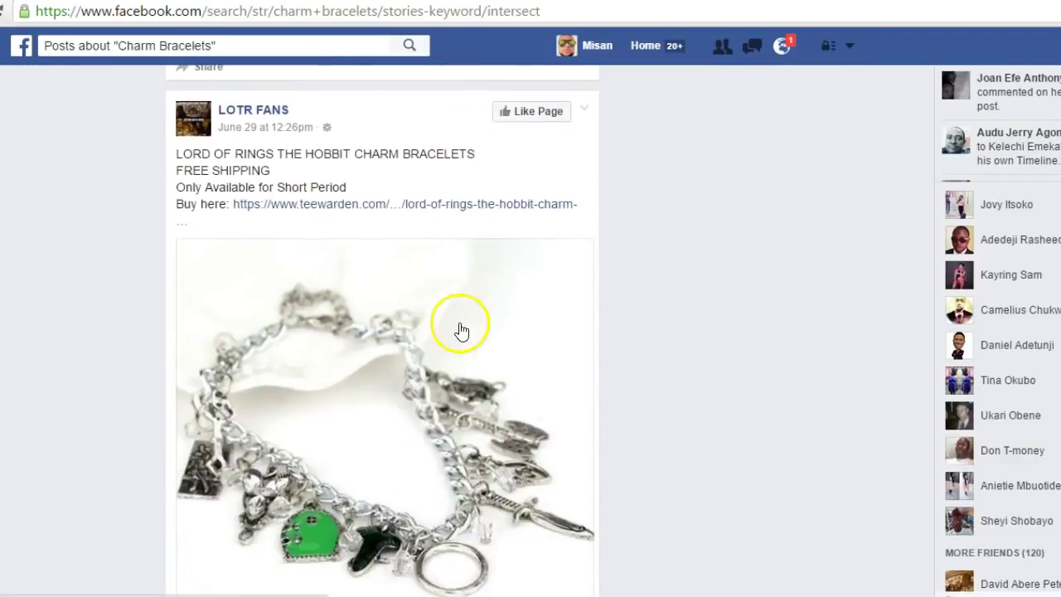
{"action": "scroll", "coordinate": [461, 332], "scroll_direction": "up", "scroll_amount": 1}
{"action": "left_click", "coordinate": [452, 327]}
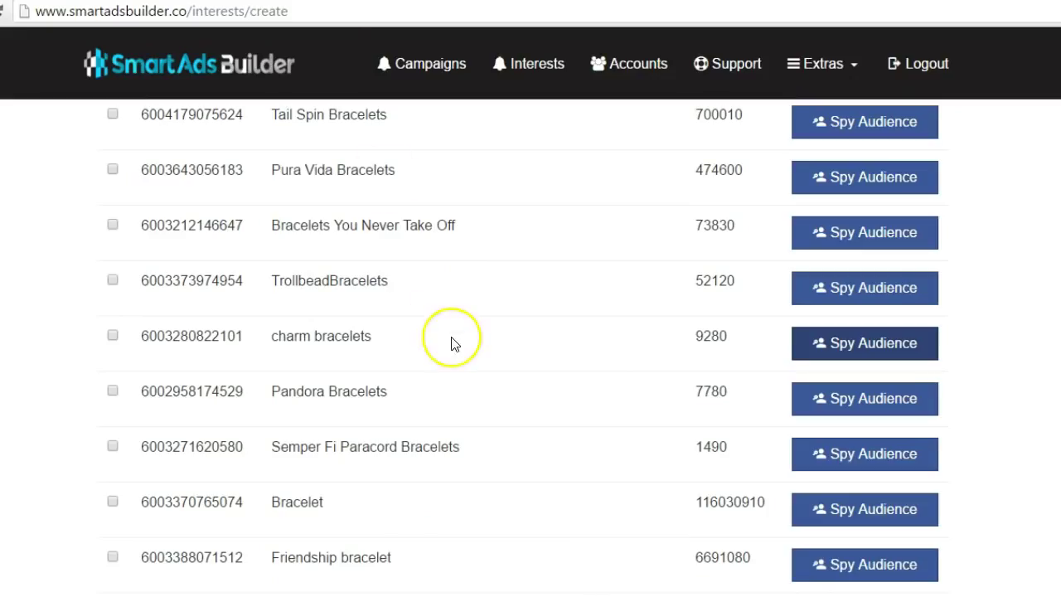
{"action": "scroll", "coordinate": [452, 338], "scroll_direction": "up", "scroll_amount": 3}
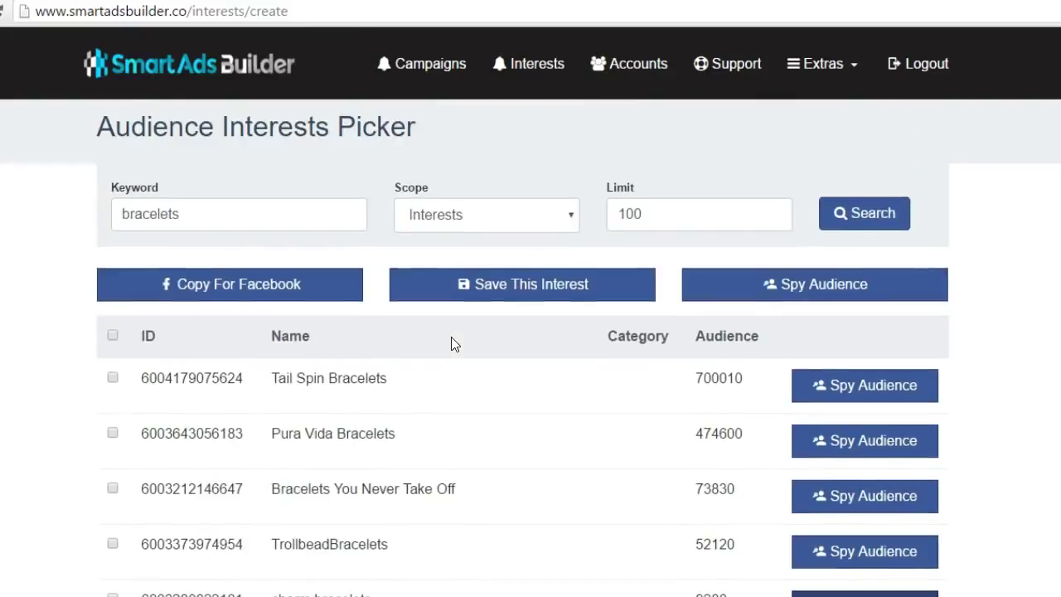
Check every bracelet interest in the results, including TrollbeadBracelets.
{"action": "left_click", "coordinate": [113, 335]}
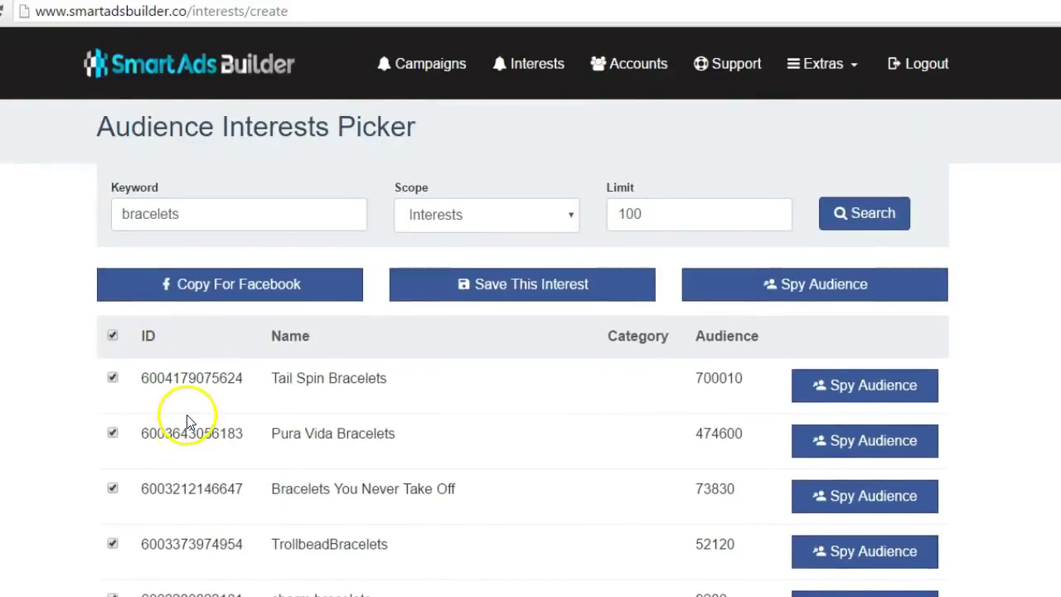
{"action": "scroll", "coordinate": [166, 415], "scroll_direction": "down", "scroll_amount": 2}
{"action": "left_click", "coordinate": [114, 370]}
{"action": "left_click", "coordinate": [113, 370]}
{"action": "scroll", "coordinate": [259, 428], "scroll_direction": "up", "scroll_amount": 1}
{"action": "scroll", "coordinate": [259, 428], "scroll_direction": "up", "scroll_amount": 2}
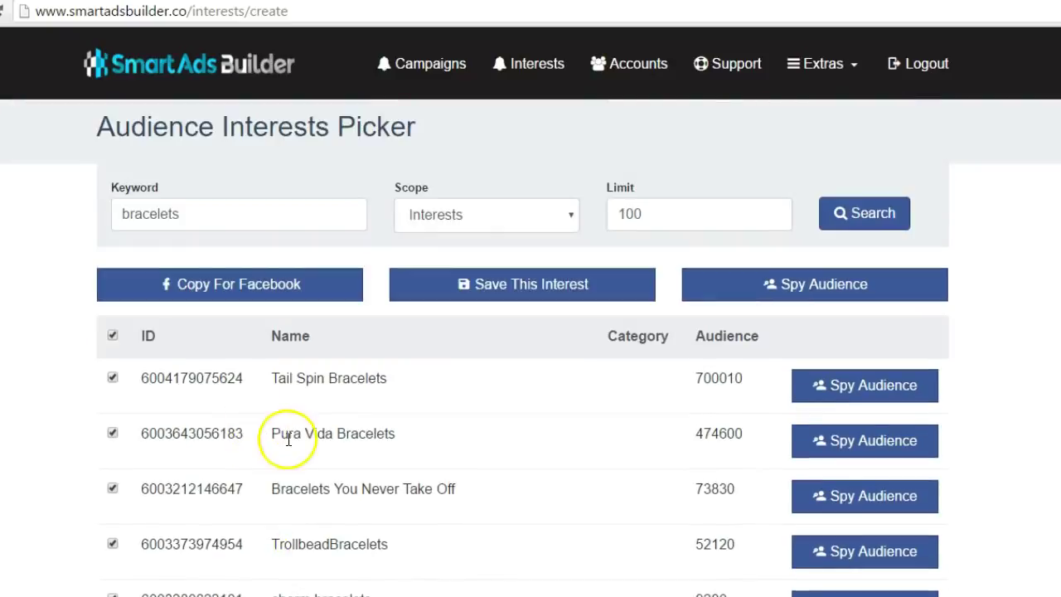
Copy the checked interest names for Facebook, then start saving the interests.
{"action": "left_click", "coordinate": [286, 280]}
{"action": "left_click_drag", "start_coordinate": [316, 175], "coordinate": [888, 384]}
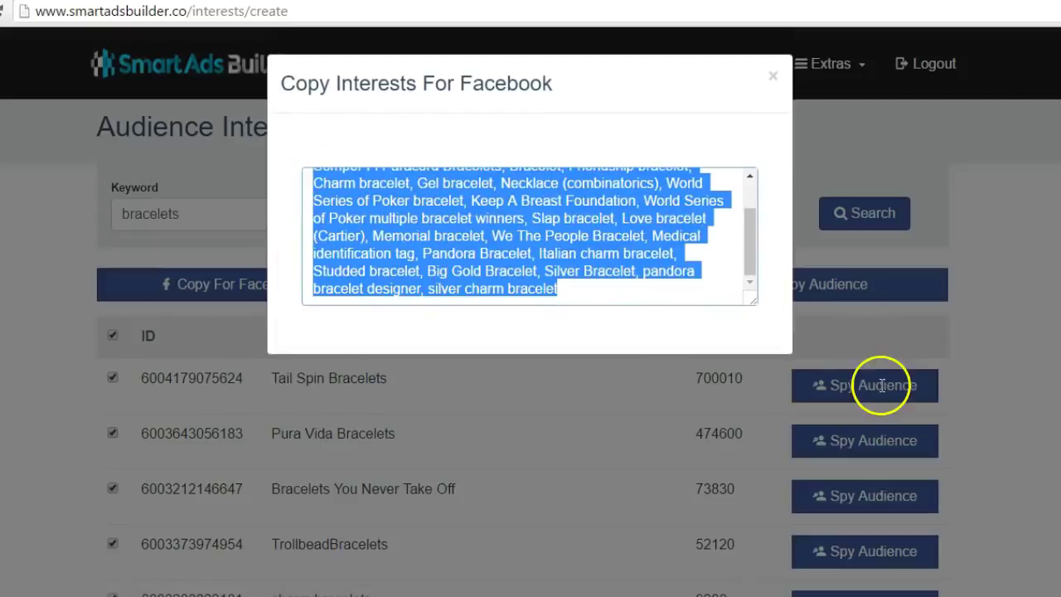
{"action": "right_click", "coordinate": [569, 206]}
{"action": "left_click", "coordinate": [713, 125]}
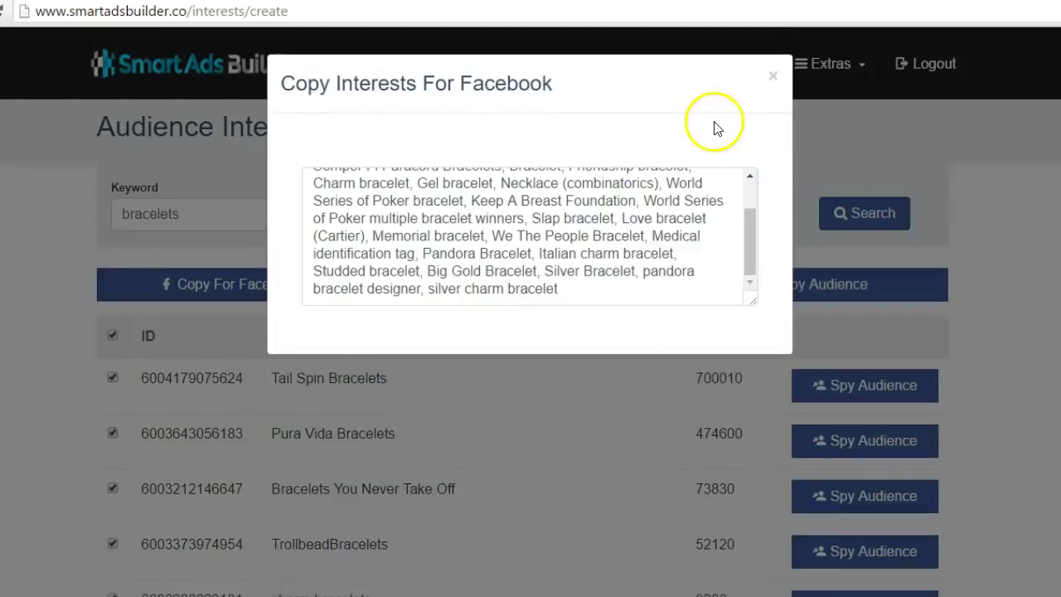
{"action": "left_click", "coordinate": [773, 76]}
{"action": "left_click", "coordinate": [519, 285]}
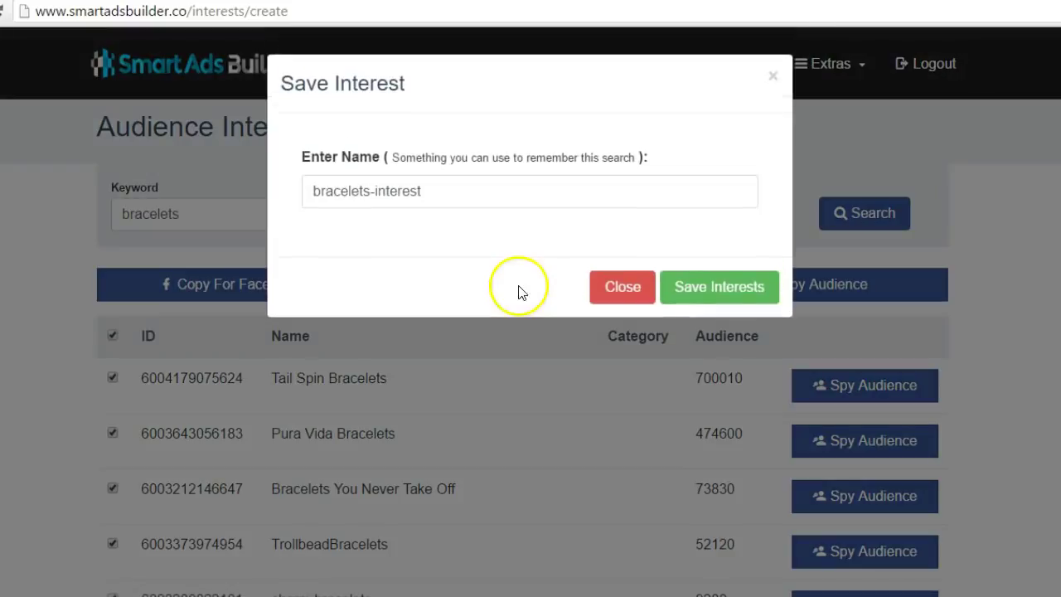
Save the checked bracelet interests under the name 'bracelets-interest'.
{"action": "left_click", "coordinate": [701, 287]}
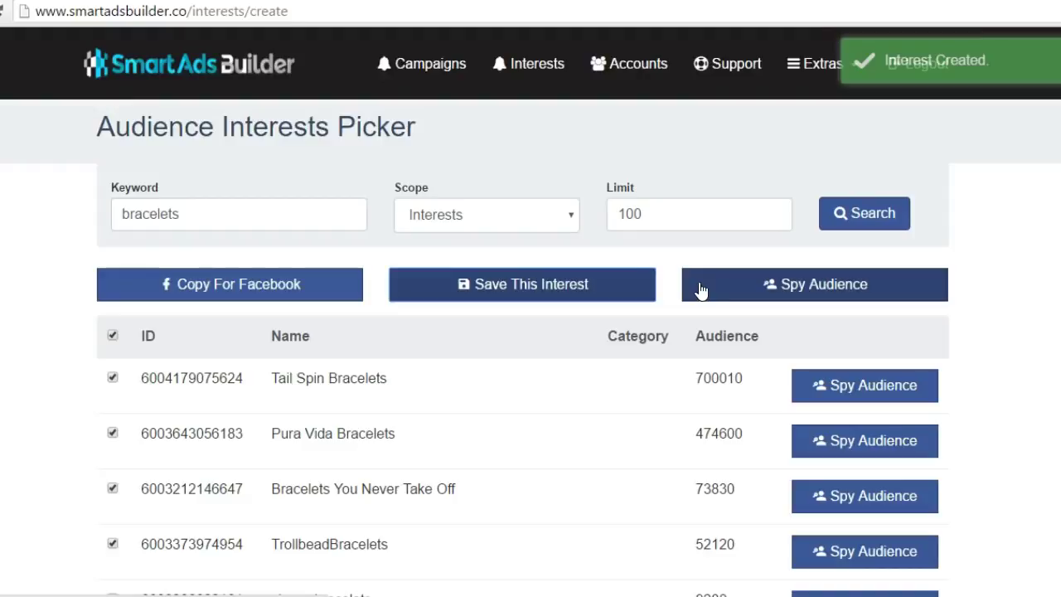
{"action": "left_click", "coordinate": [678, 280]}
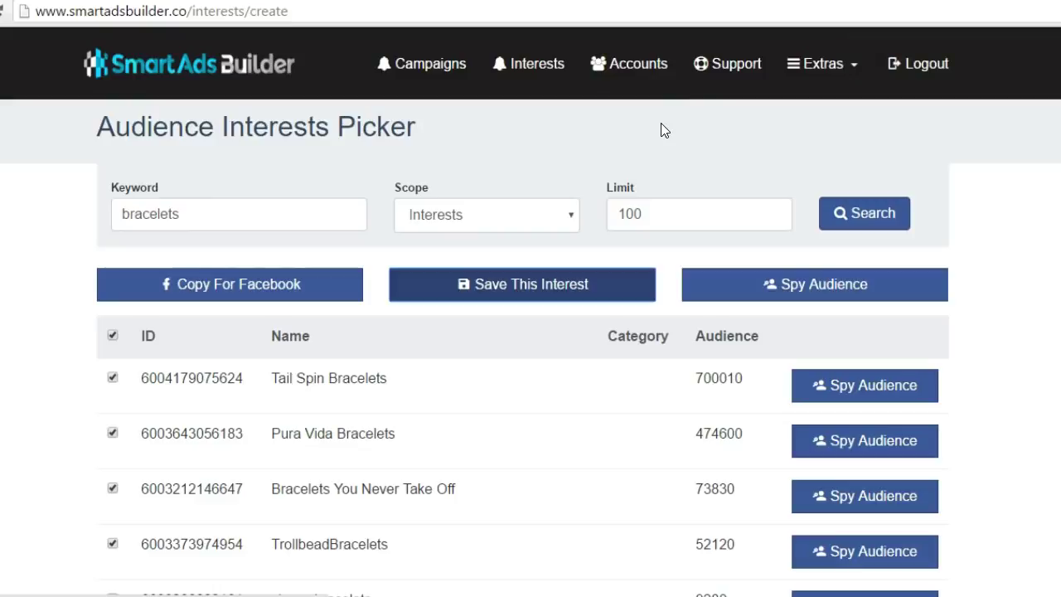
From the campaigns list, open the last 'test' campaign holding the $14.99 bracelet ad.
{"action": "left_click", "coordinate": [460, 76]}
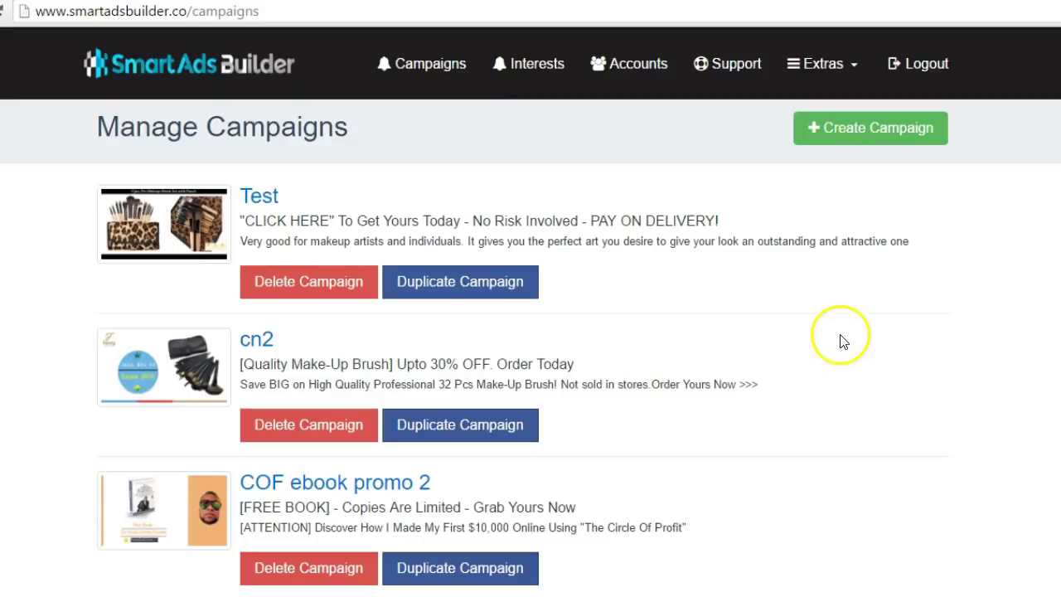
{"action": "scroll", "coordinate": [842, 336], "scroll_direction": "down", "scroll_amount": 4}
{"action": "scroll", "coordinate": [841, 333], "scroll_direction": "down", "scroll_amount": 9}
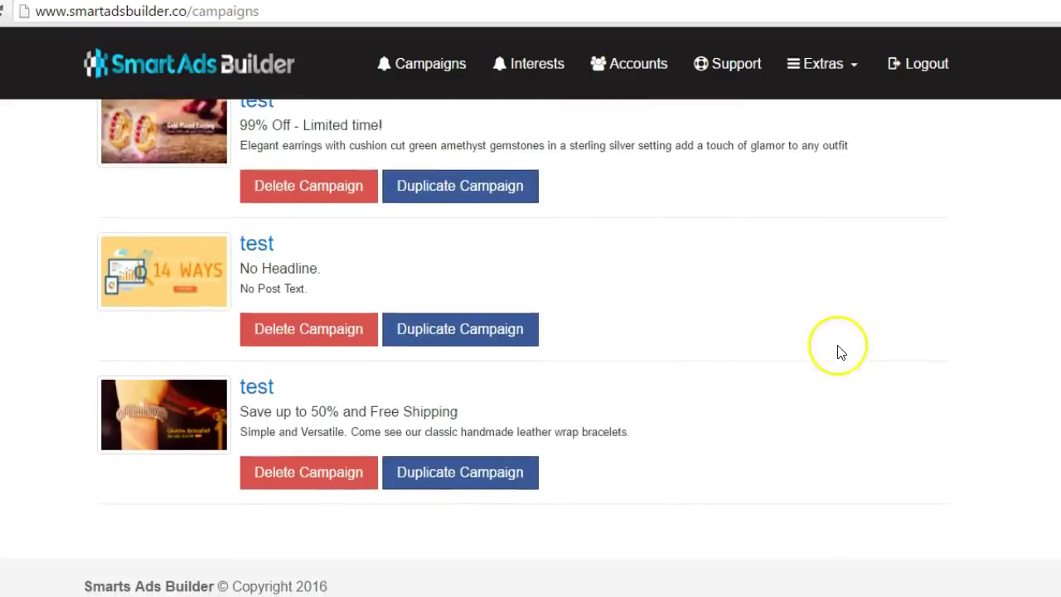
{"action": "left_click", "coordinate": [259, 392]}
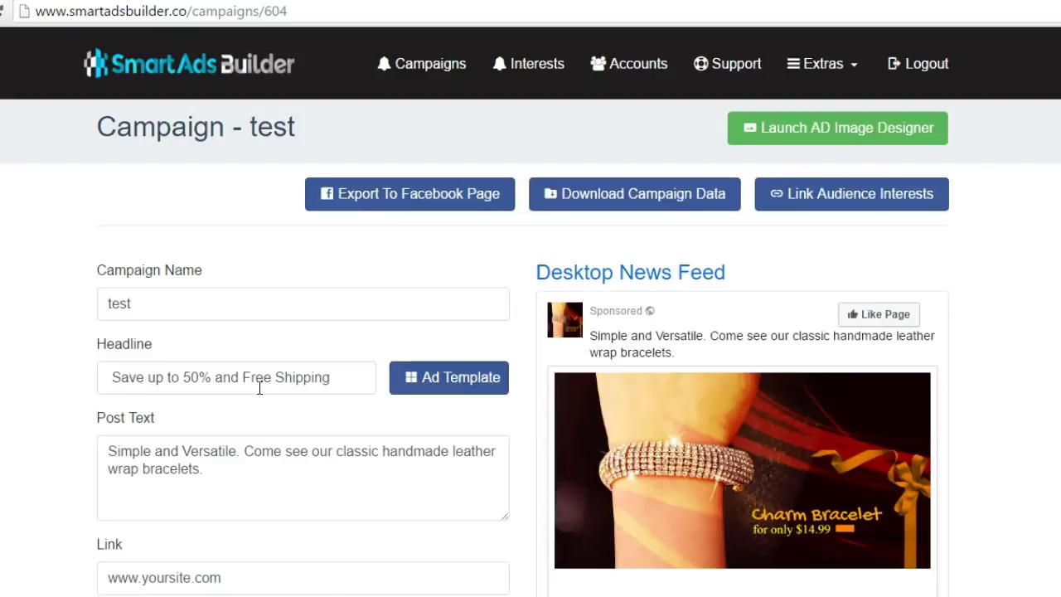
{"action": "scroll", "coordinate": [259, 388], "scroll_direction": "down", "scroll_amount": 1}
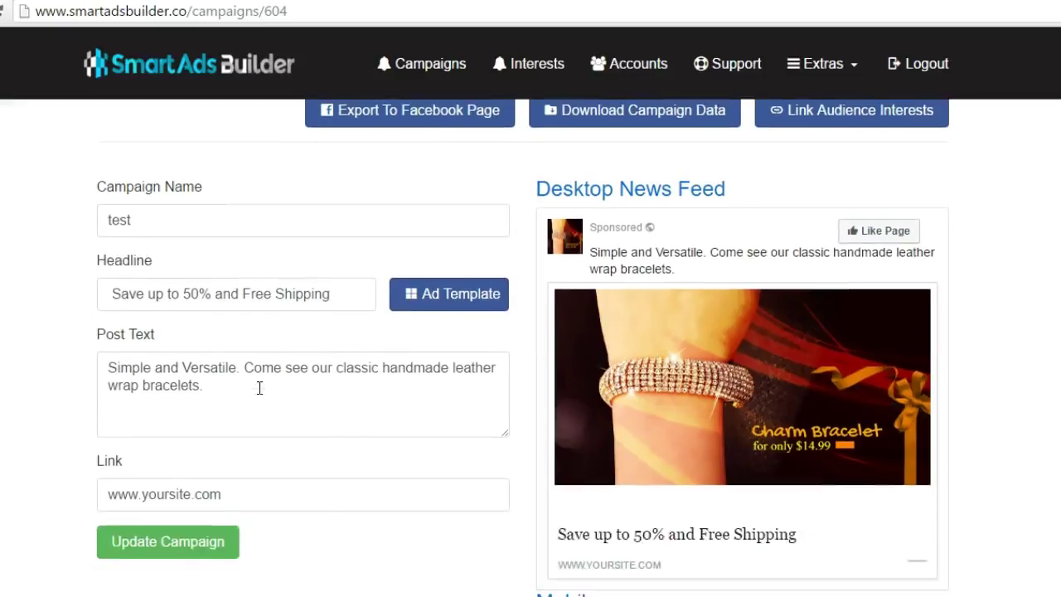
{"action": "scroll", "coordinate": [260, 388], "scroll_direction": "up", "scroll_amount": 1}
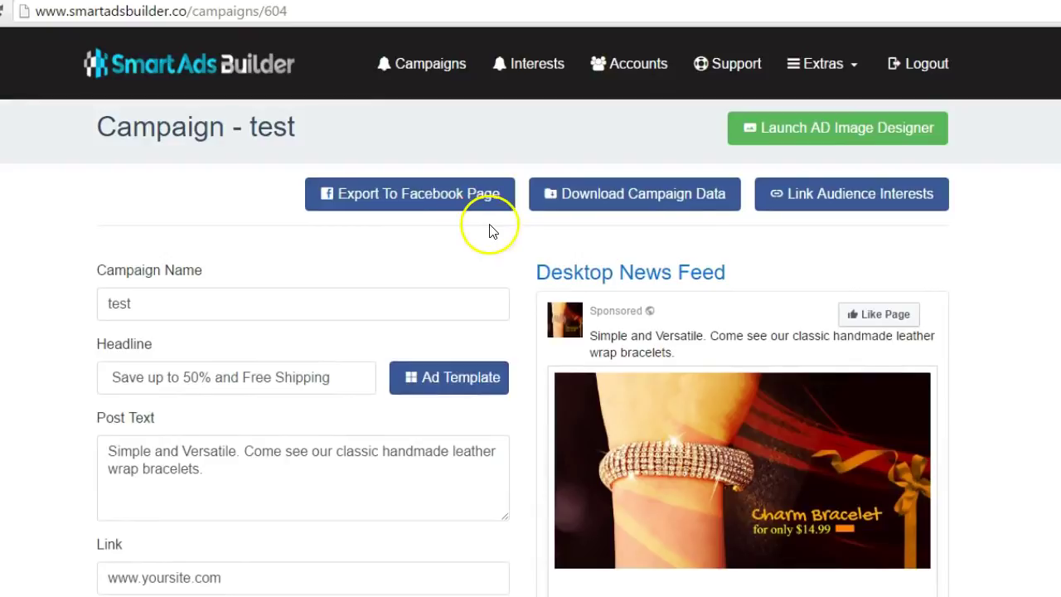
Export the test campaign to the Smart ADs Builder Facebook page.
{"action": "left_click", "coordinate": [407, 199]}
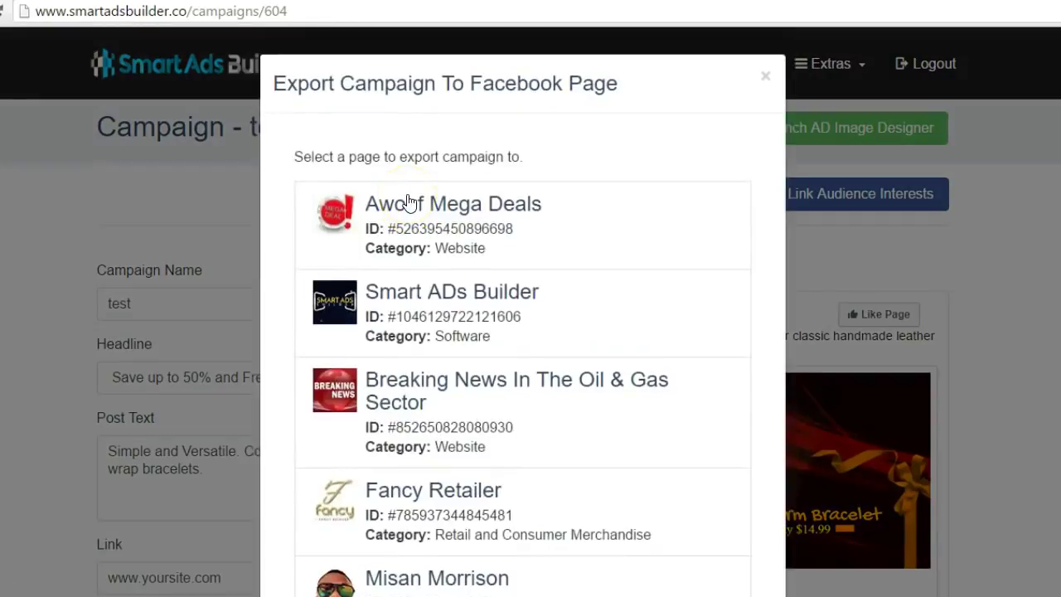
{"action": "left_click", "coordinate": [491, 304]}
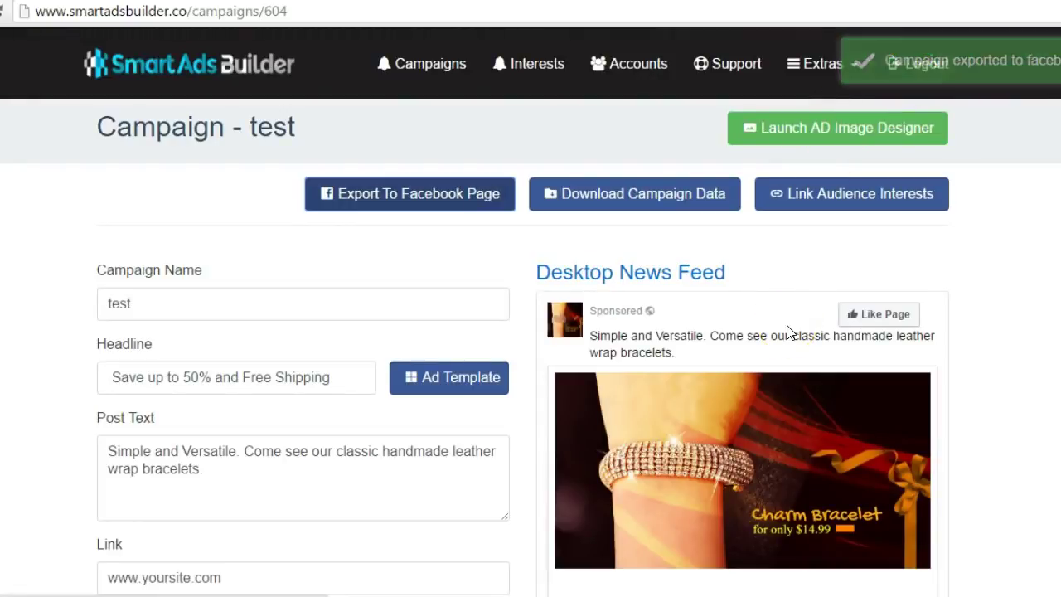
{"action": "left_click", "coordinate": [475, 242]}
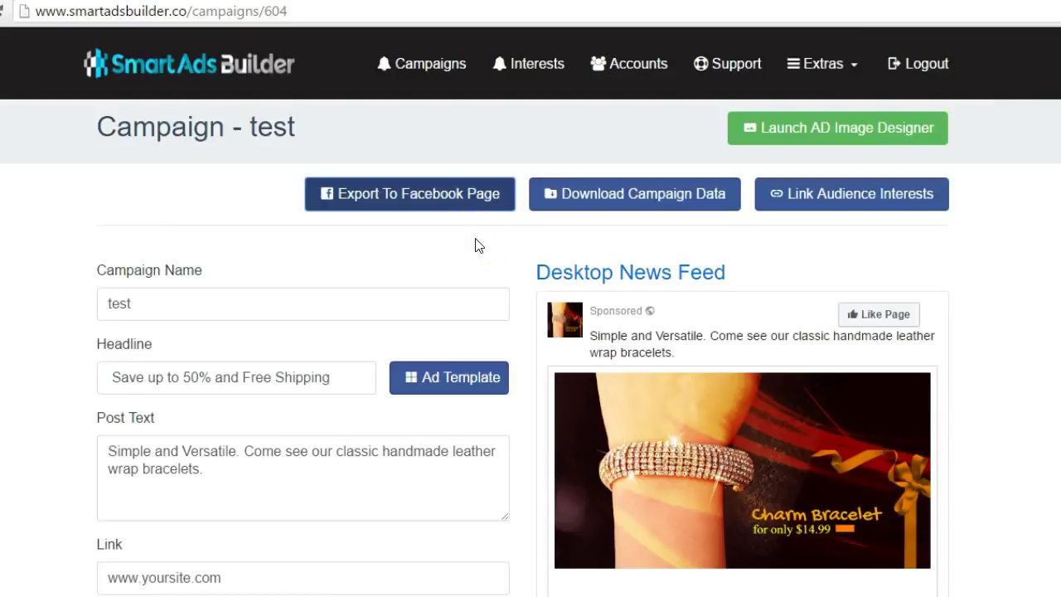
{"action": "left_click", "coordinate": [450, 208]}
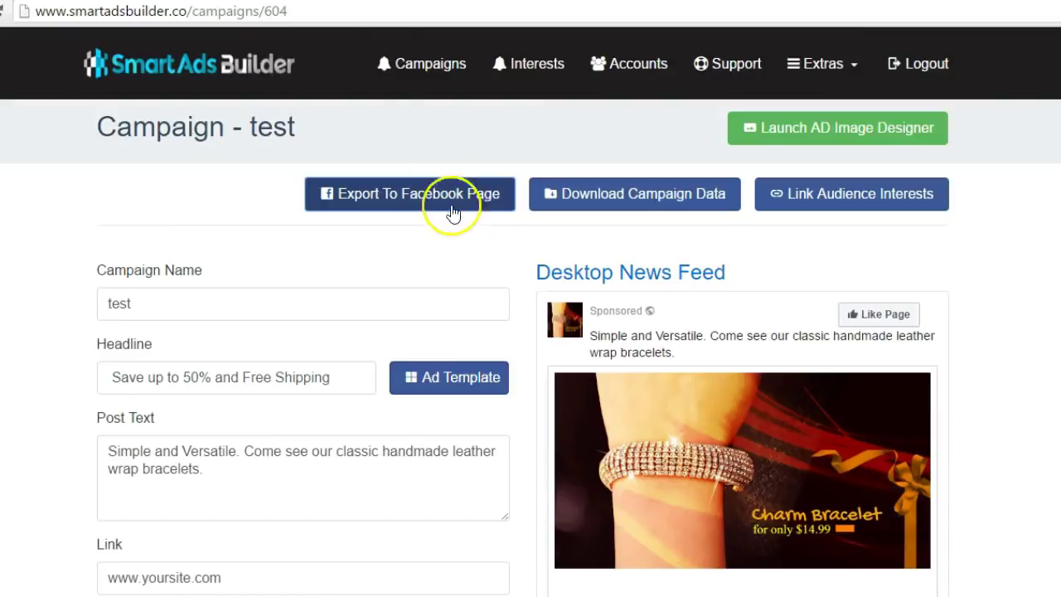
Reload the Smart ADs Builder Facebook page and scroll to the new $14.99 Charm Bracelet post.
{"action": "left_click", "coordinate": [364, 0]}
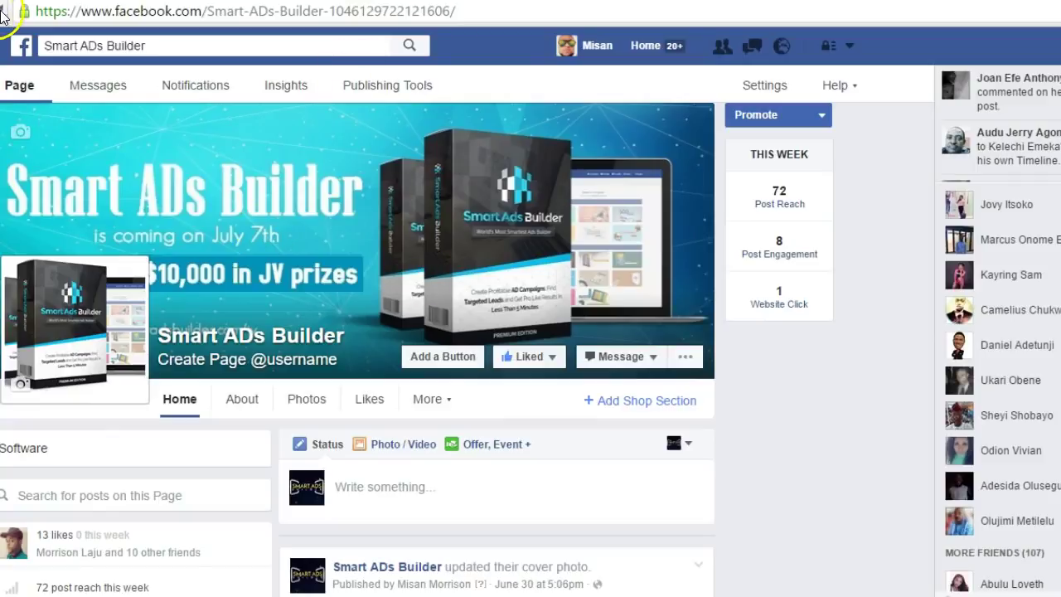
{"action": "key", "text": "F5"}
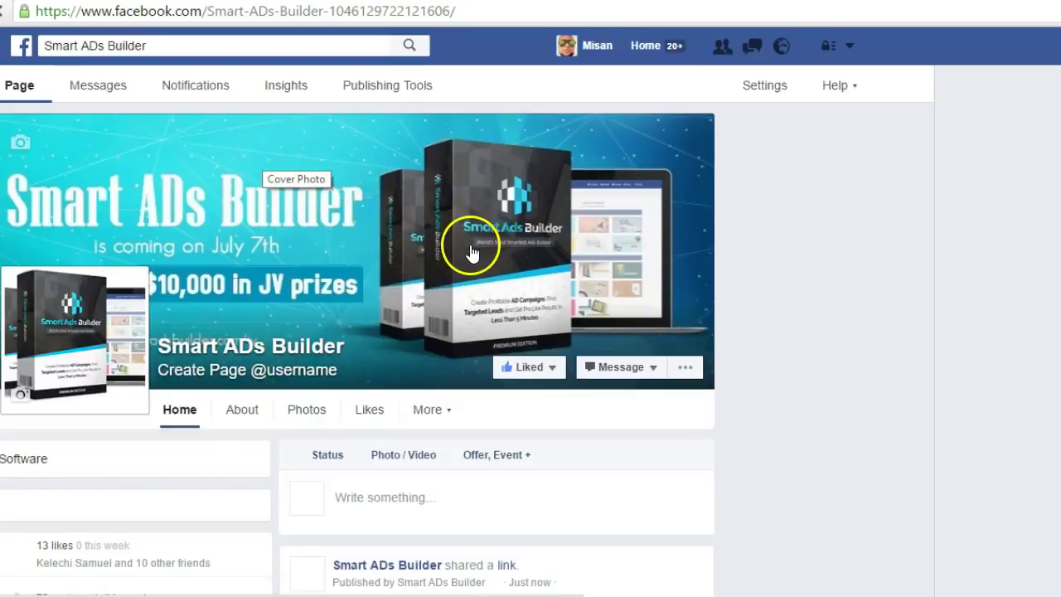
{"action": "scroll", "coordinate": [491, 362], "scroll_direction": "down", "scroll_amount": 1}
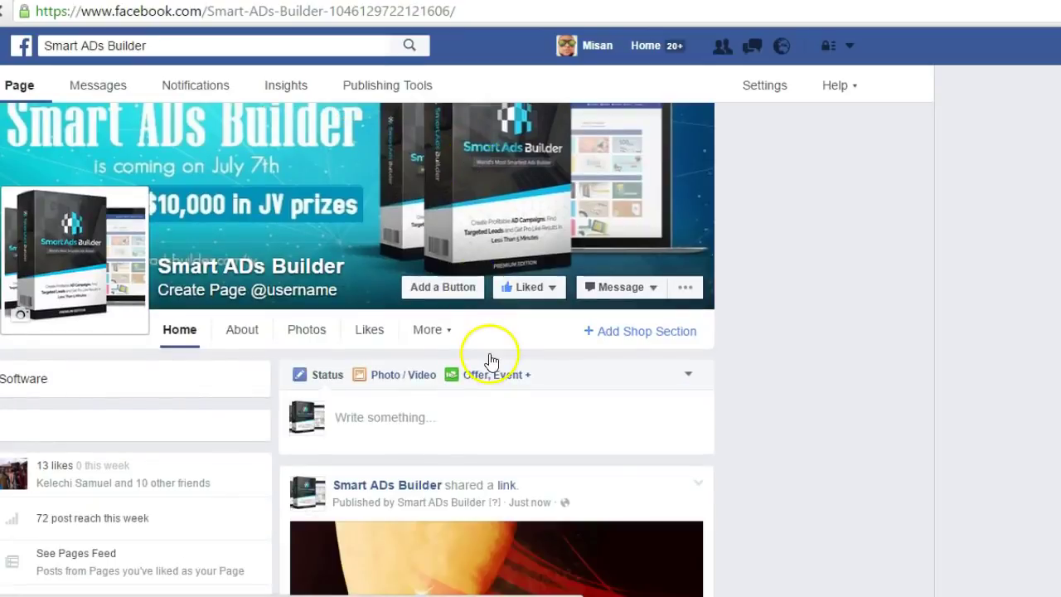
{"action": "scroll", "coordinate": [498, 374], "scroll_direction": "down", "scroll_amount": 2}
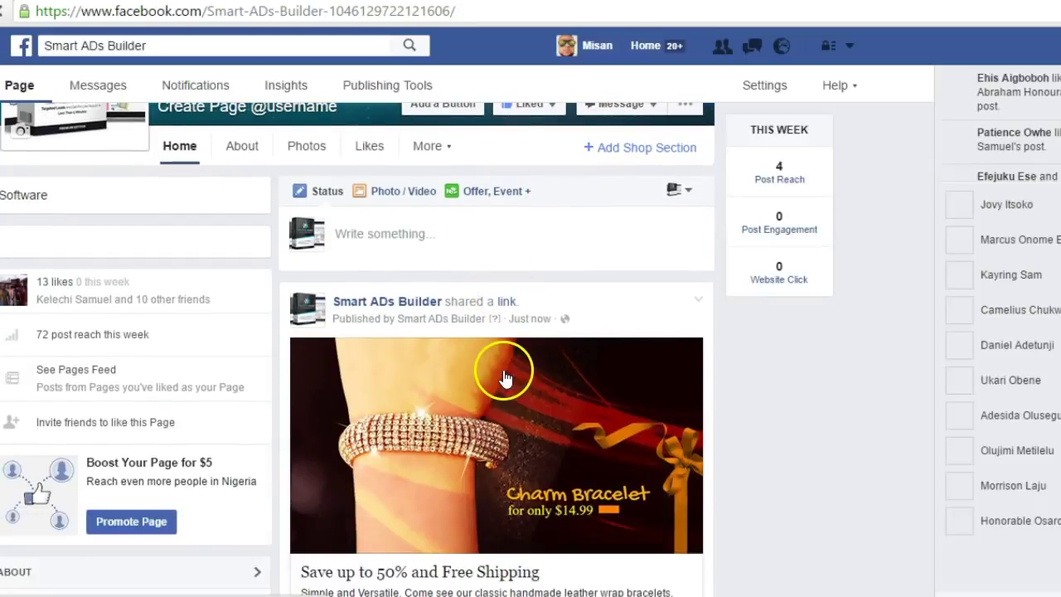
{"action": "scroll", "coordinate": [502, 375], "scroll_direction": "down", "scroll_amount": 2}
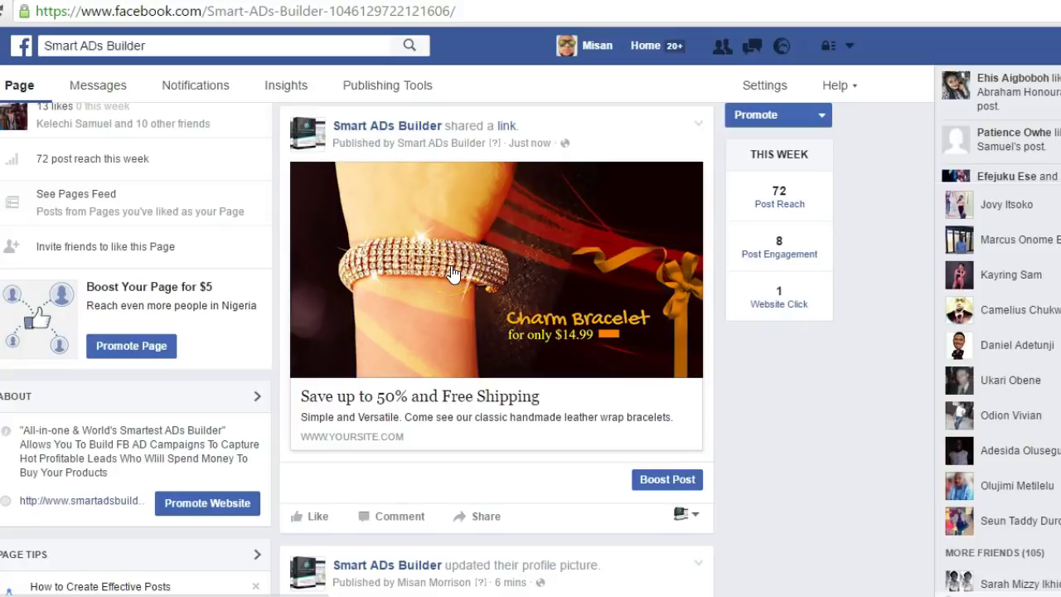
{"action": "left_click", "coordinate": [586, 334]}
Return to the test campaign page in Smart Ads Builder from the Facebook export.
{"action": "left_click", "coordinate": [591, 383]}
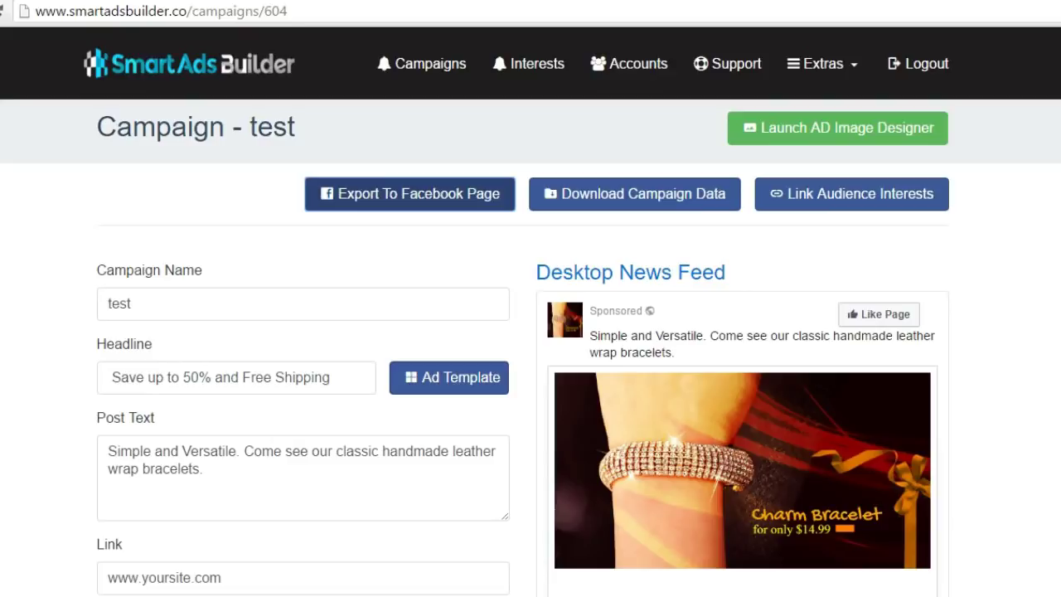
{"action": "left_click", "coordinate": [438, 199]}
{"action": "left_click", "coordinate": [471, 225]}
Download the test campaign data as a zip file and open the downloaded zip.
{"action": "left_click", "coordinate": [628, 205]}
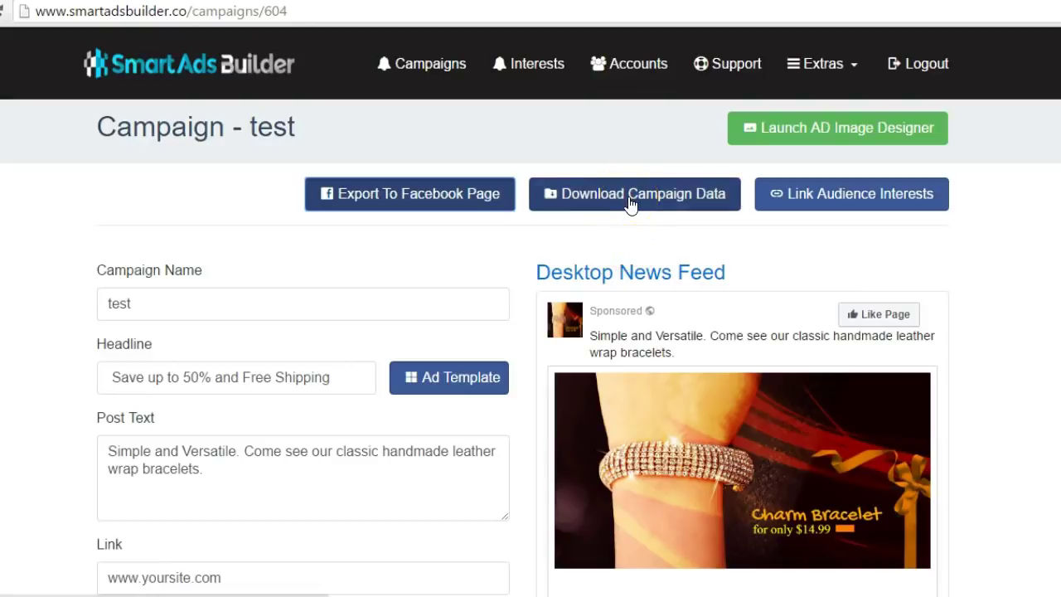
{"action": "left_click", "coordinate": [630, 205]}
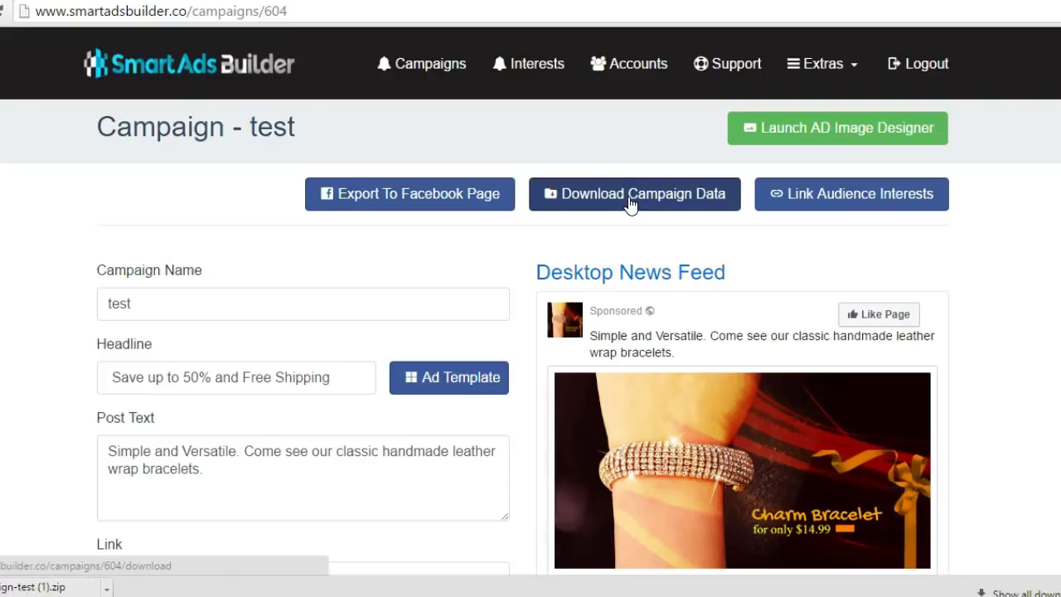
{"action": "left_click", "coordinate": [403, 304]}
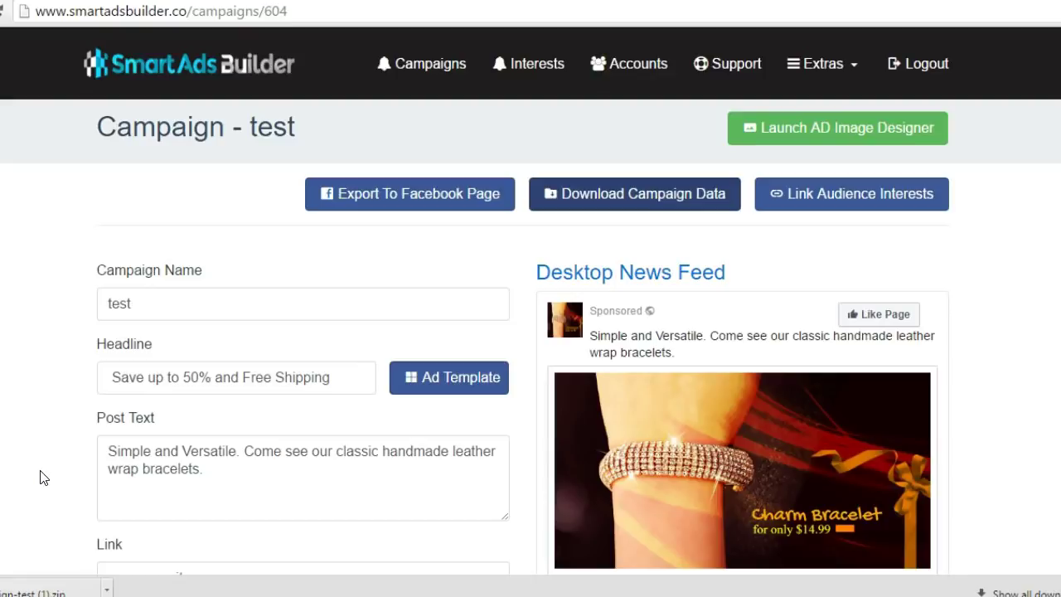
{"action": "left_click", "coordinate": [16, 583]}
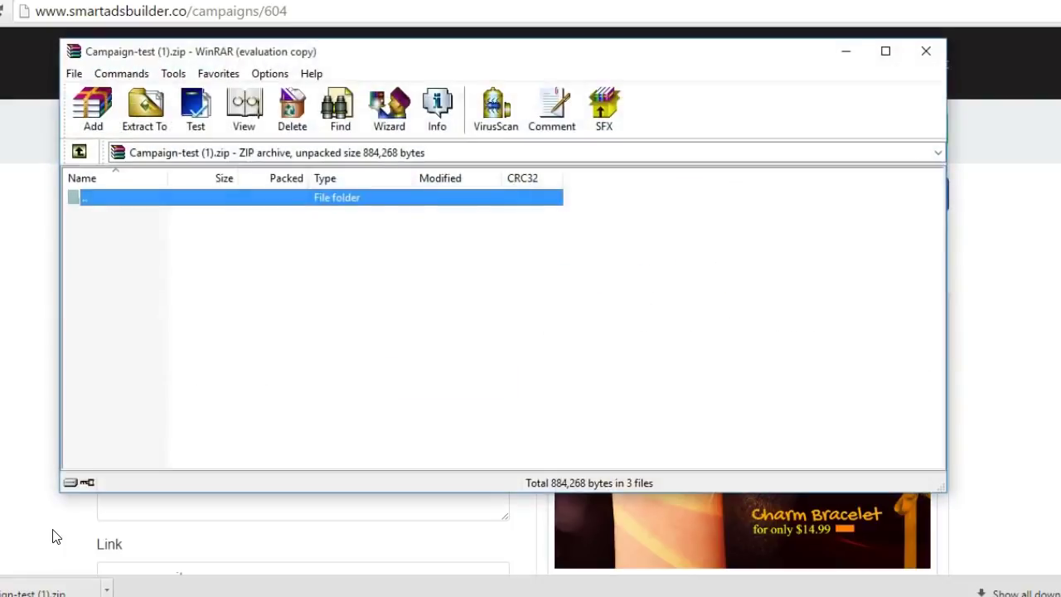
{"action": "left_click", "coordinate": [133, 294]}
{"action": "left_click", "coordinate": [552, 221]}
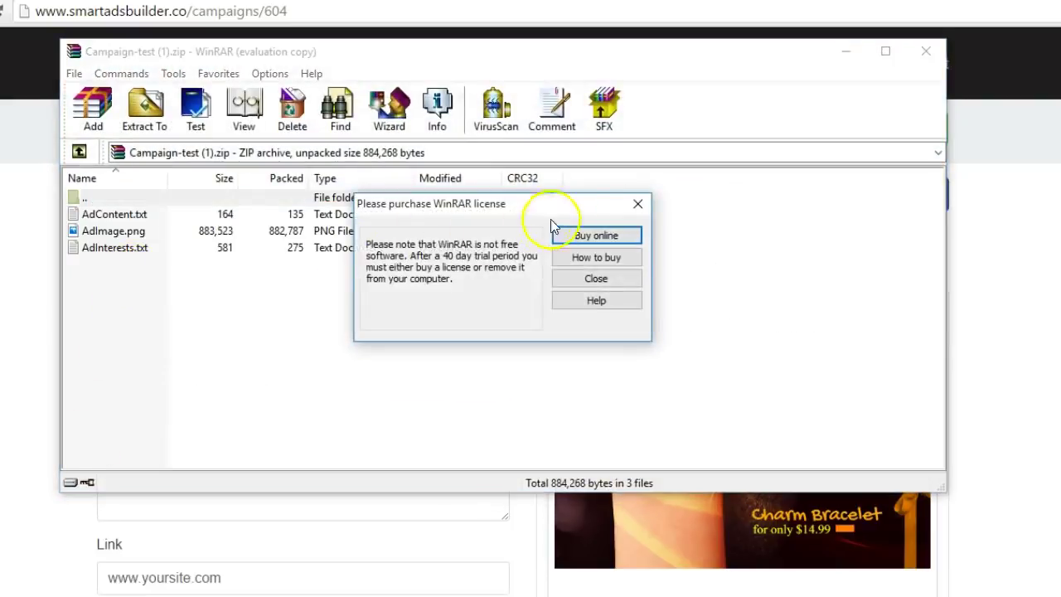
{"action": "left_click", "coordinate": [638, 203]}
{"action": "left_click", "coordinate": [131, 215]}
{"action": "double_click", "coordinate": [131, 215]}
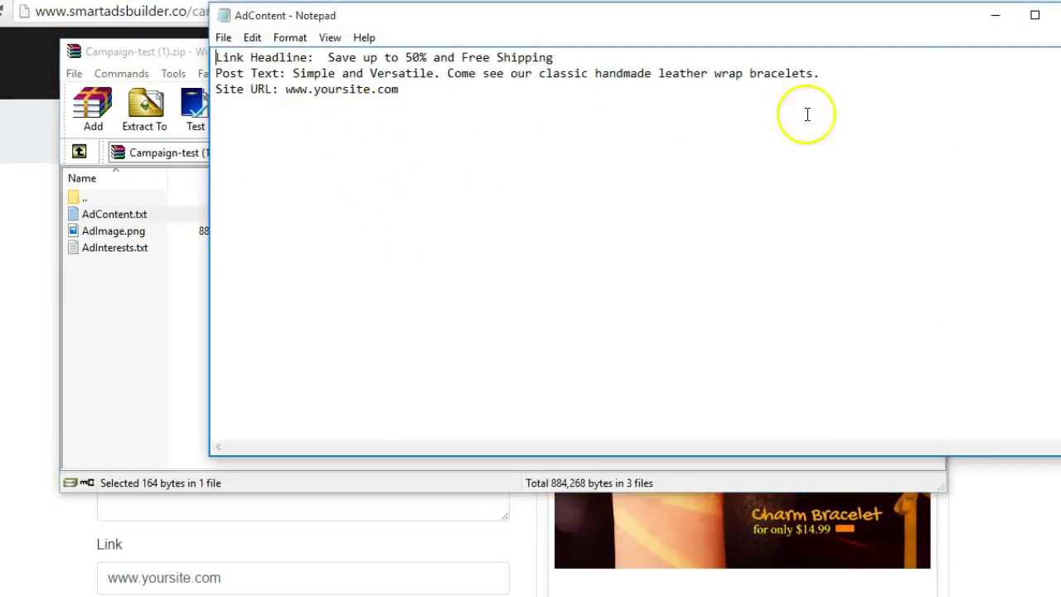
{"action": "left_click", "coordinate": [1058, 15]}
{"action": "double_click", "coordinate": [179, 233]}
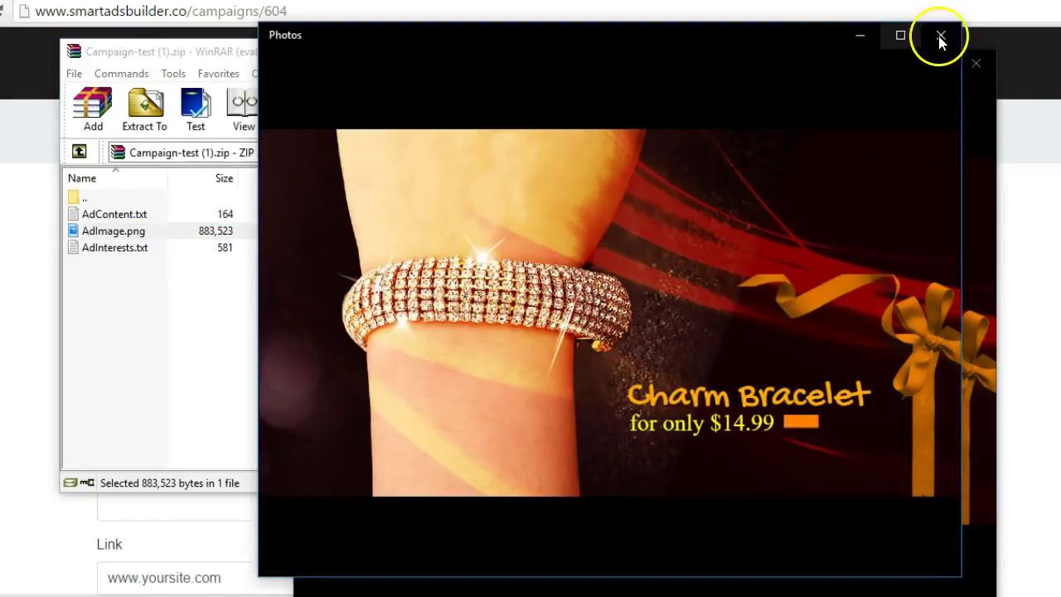
{"action": "left_click", "coordinate": [939, 34]}
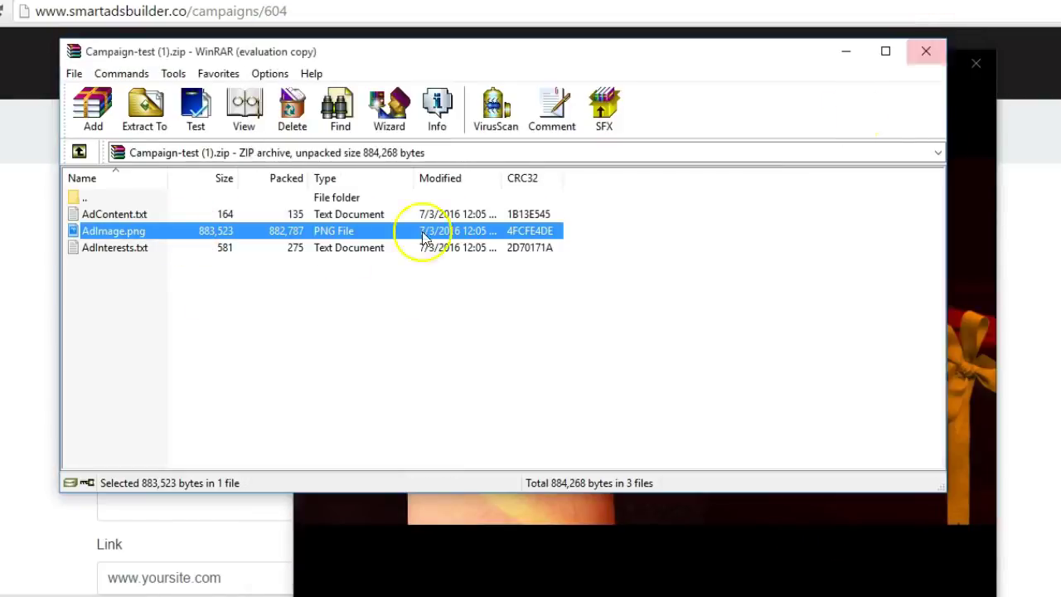
{"action": "double_click", "coordinate": [167, 245]}
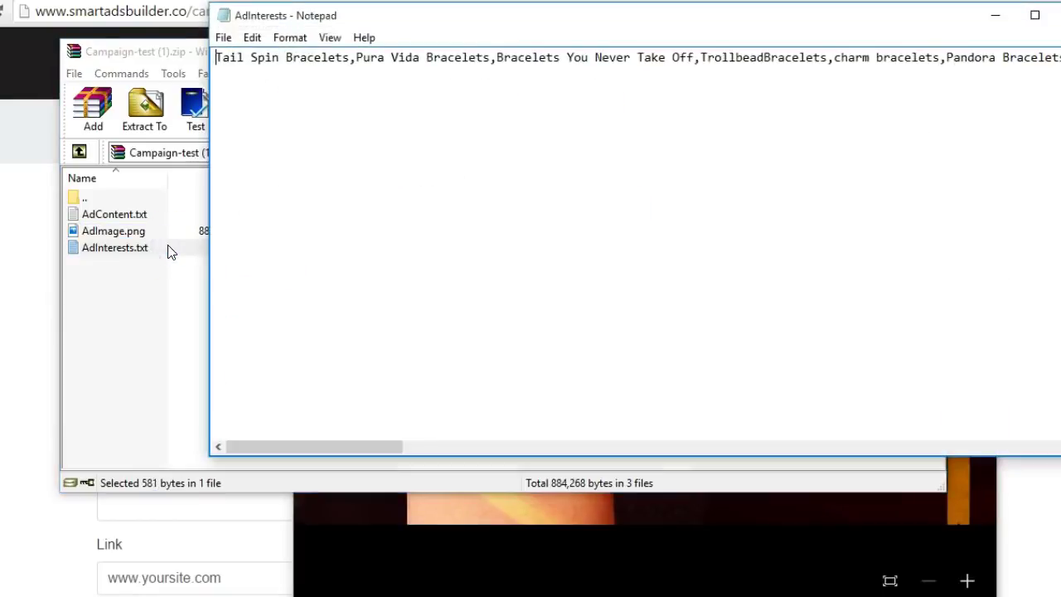
{"action": "left_click", "coordinate": [1058, 15]}
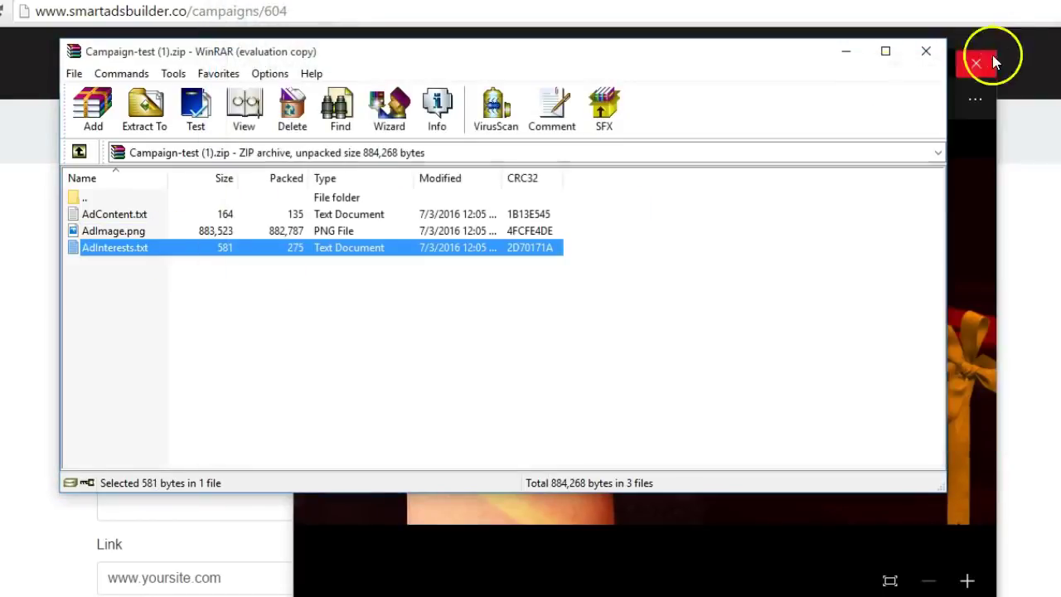
{"action": "left_click", "coordinate": [916, 51]}
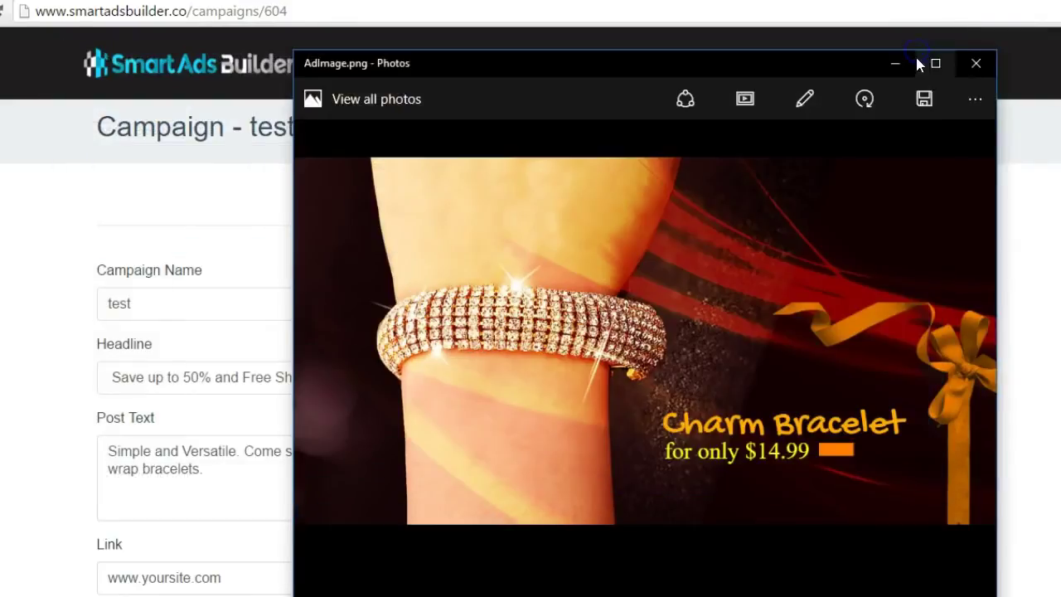
{"action": "left_click", "coordinate": [962, 64]}
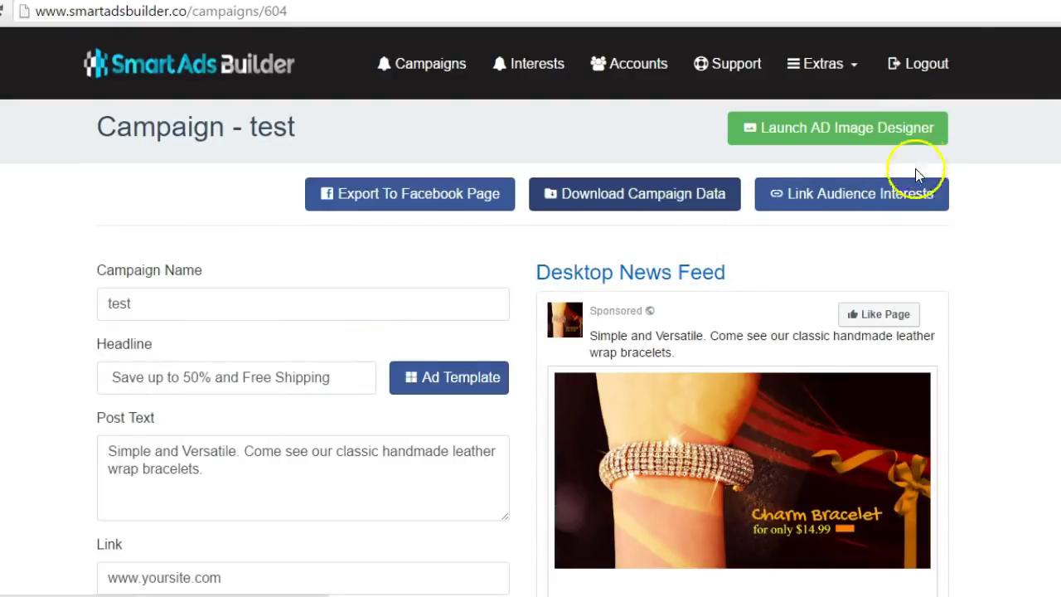
{"action": "left_click", "coordinate": [895, 197]}
{"action": "left_click", "coordinate": [621, 197]}
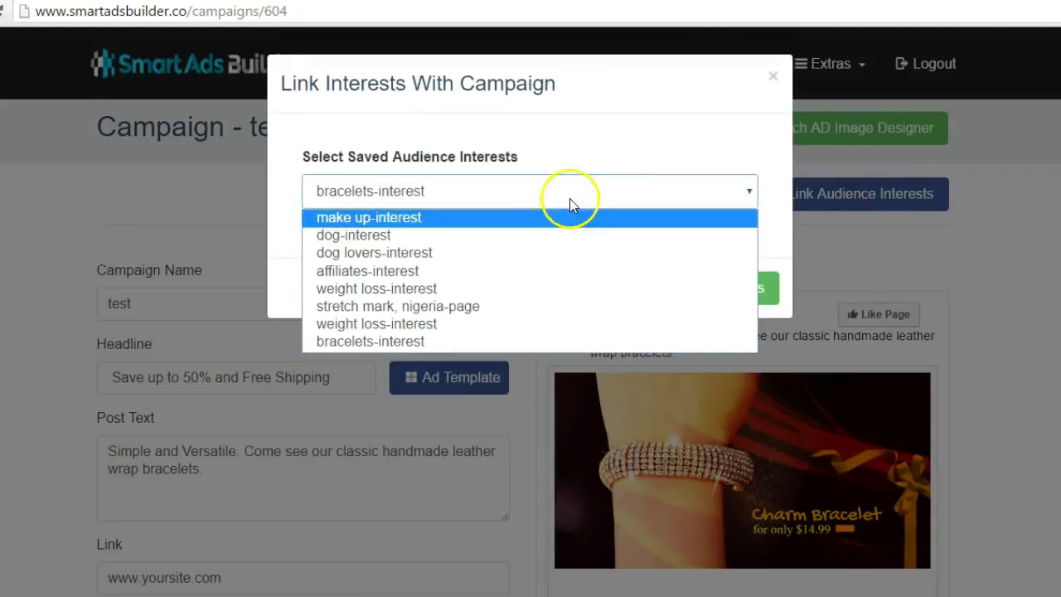
{"action": "left_click", "coordinate": [771, 78]}
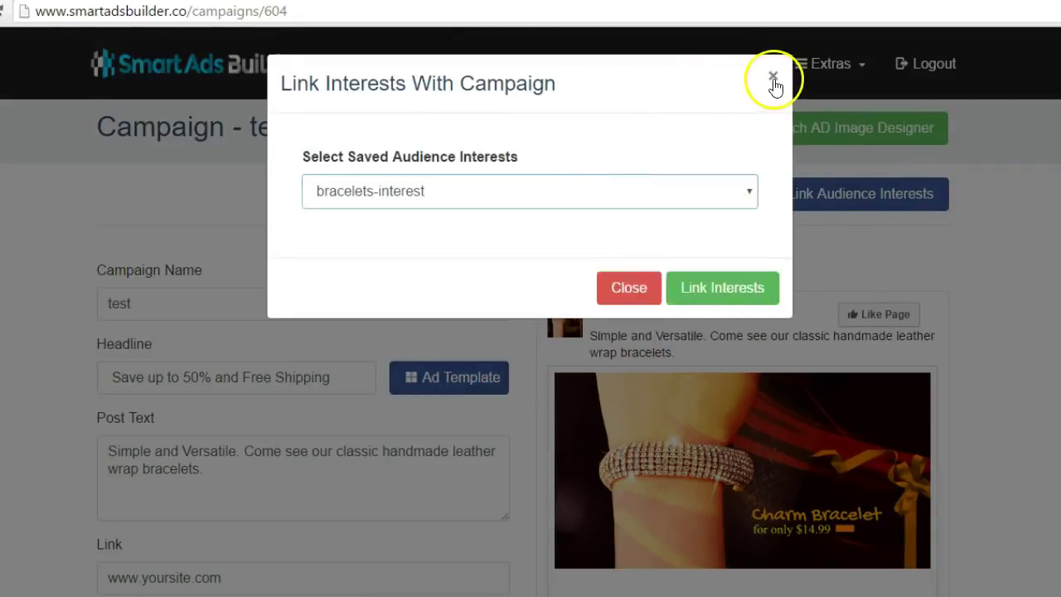
{"action": "left_click", "coordinate": [771, 80]}
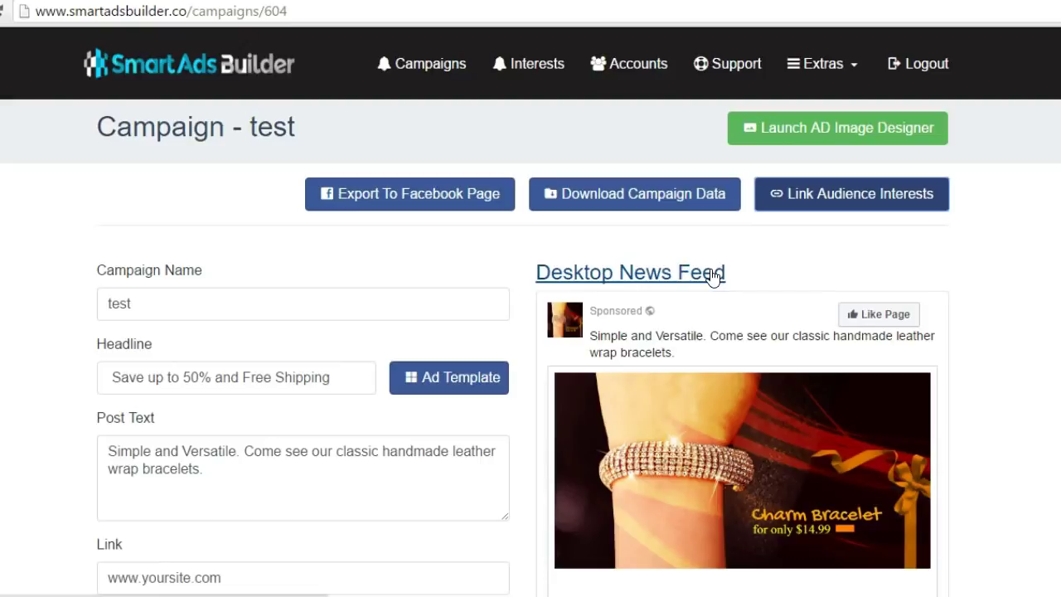
Close the interest-linking dialog to return to the Campaign - test page.
{"action": "left_click", "coordinate": [725, 254]}
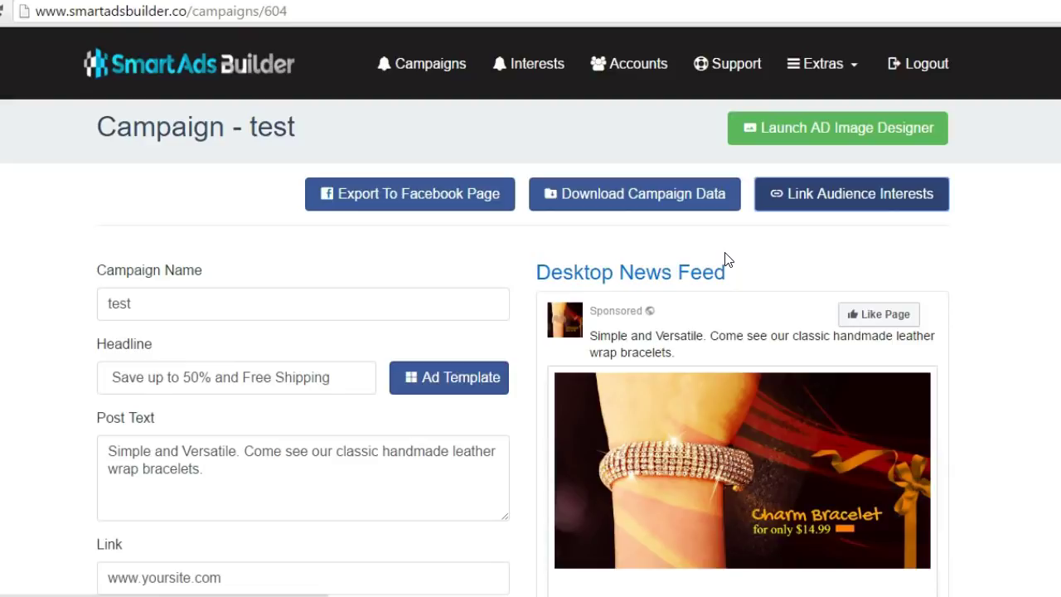
{"action": "left_click", "coordinate": [763, 274]}
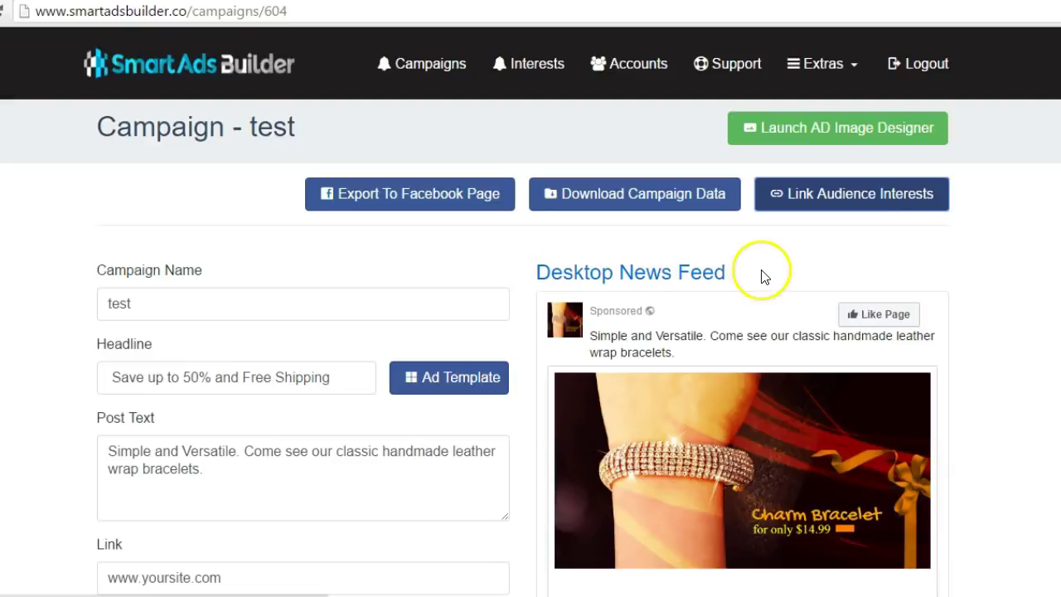
{"action": "left_click", "coordinate": [753, 275]}
Show the Extras dropdown listing Training and Bonus from the top navigation bar.
{"action": "left_click", "coordinate": [733, 77]}
{"action": "left_click", "coordinate": [733, 77]}
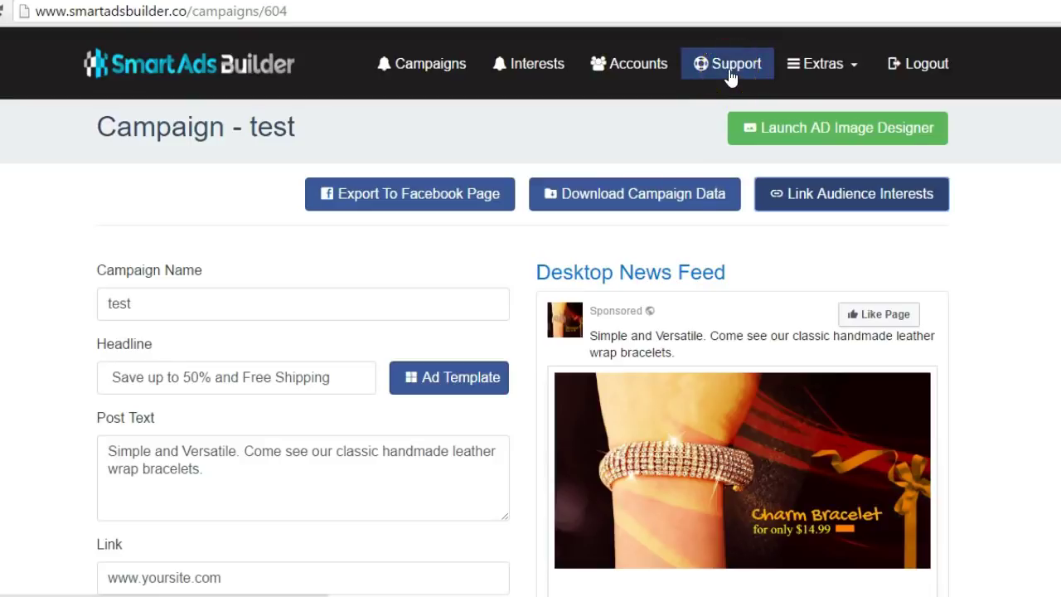
{"action": "left_click", "coordinate": [801, 79]}
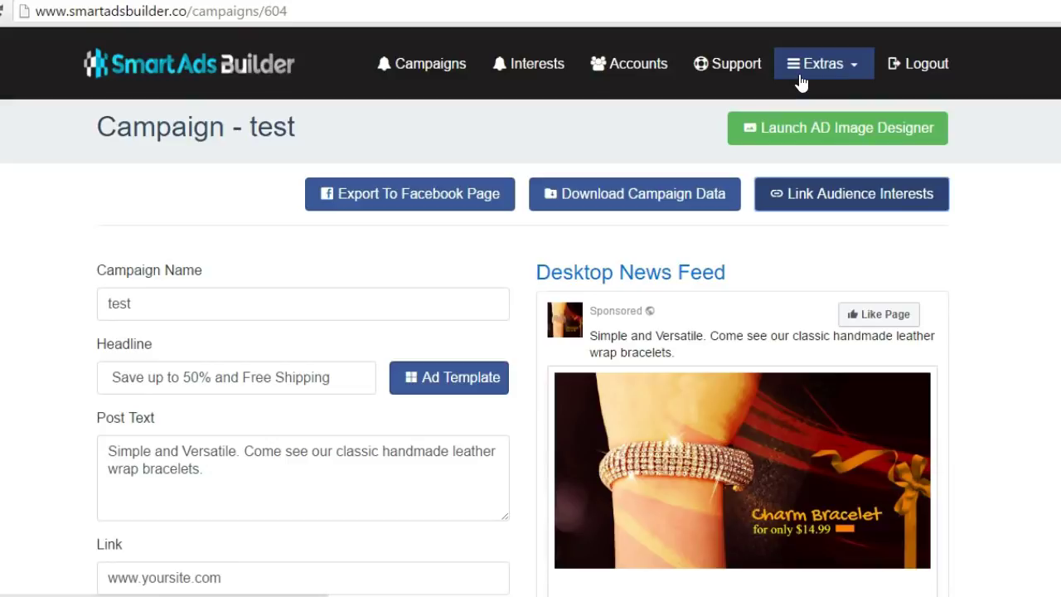
{"action": "left_click", "coordinate": [801, 81]}
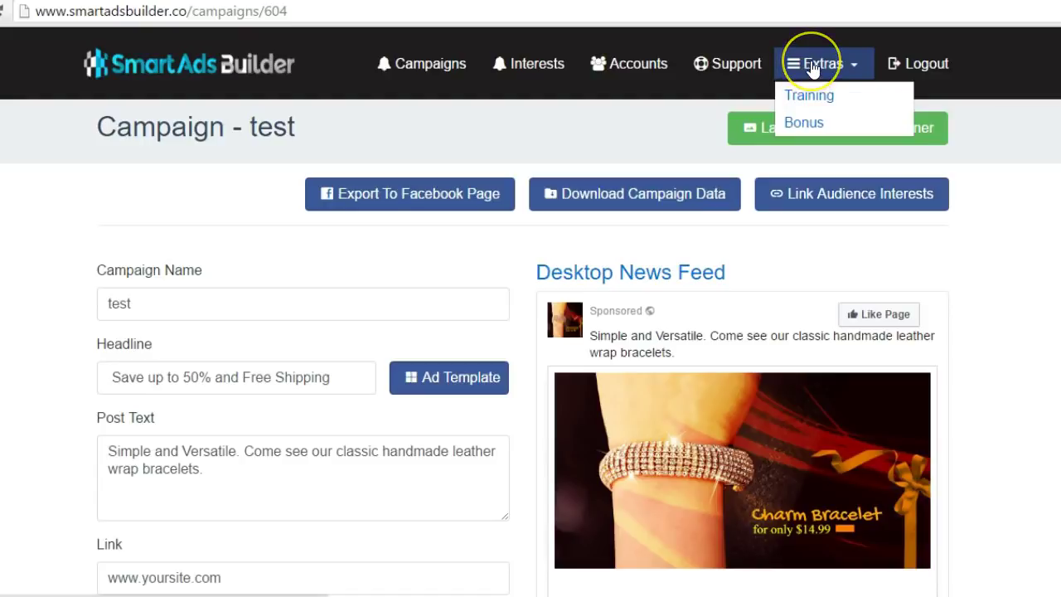